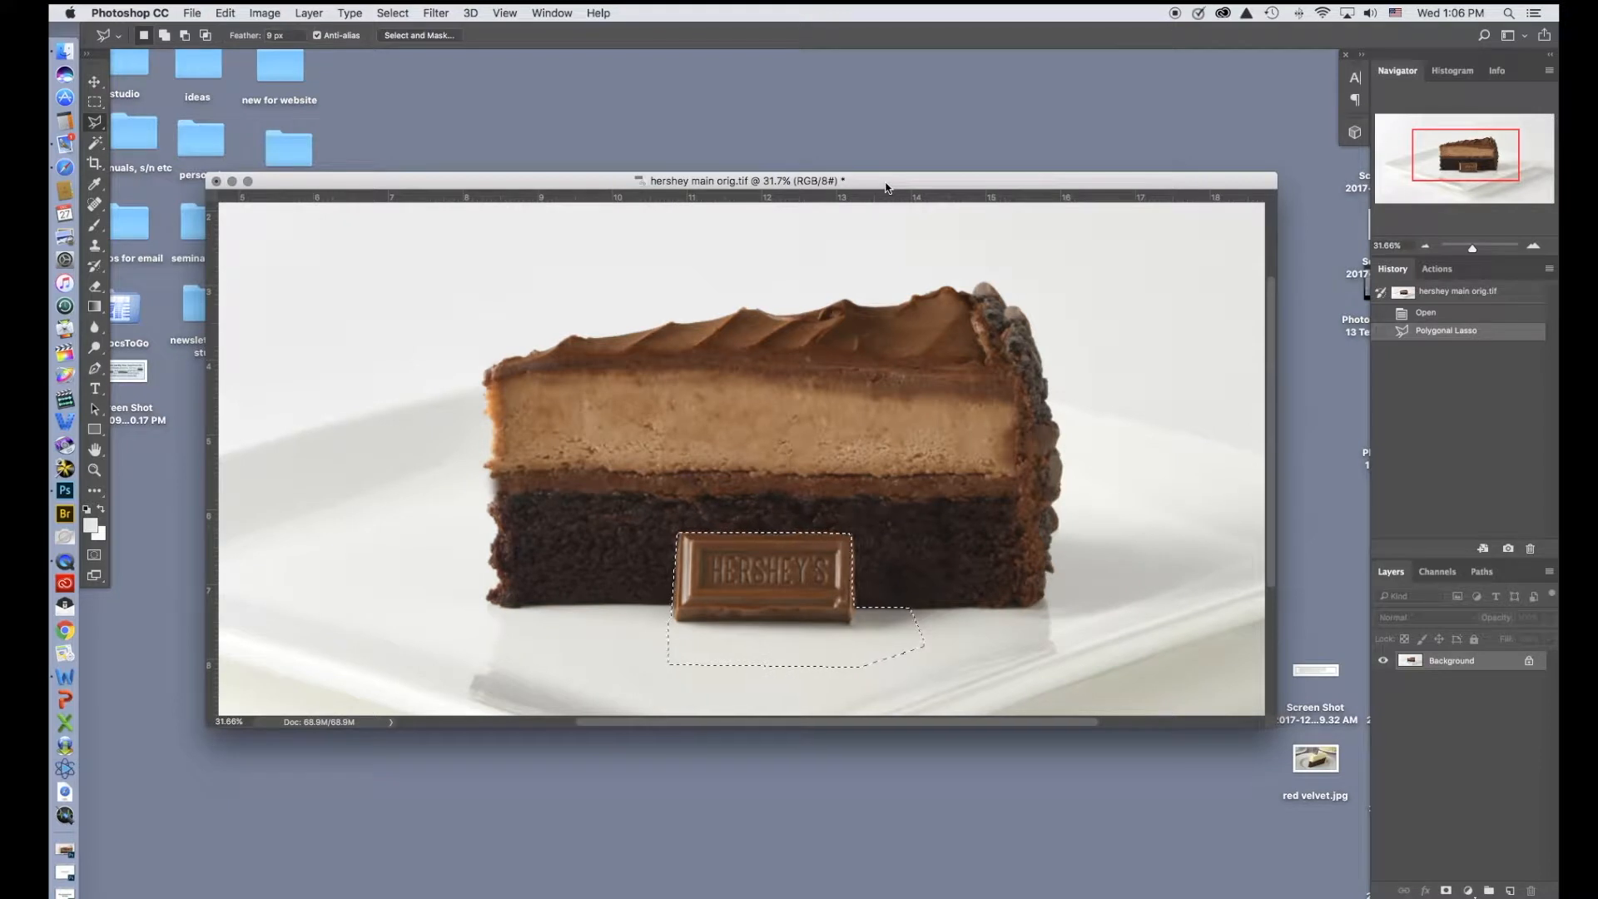
Step: Copy the selected Hershey's chocolate onto a new layer and move the copy in front of the original, slightly lower and to the right
click(226, 14)
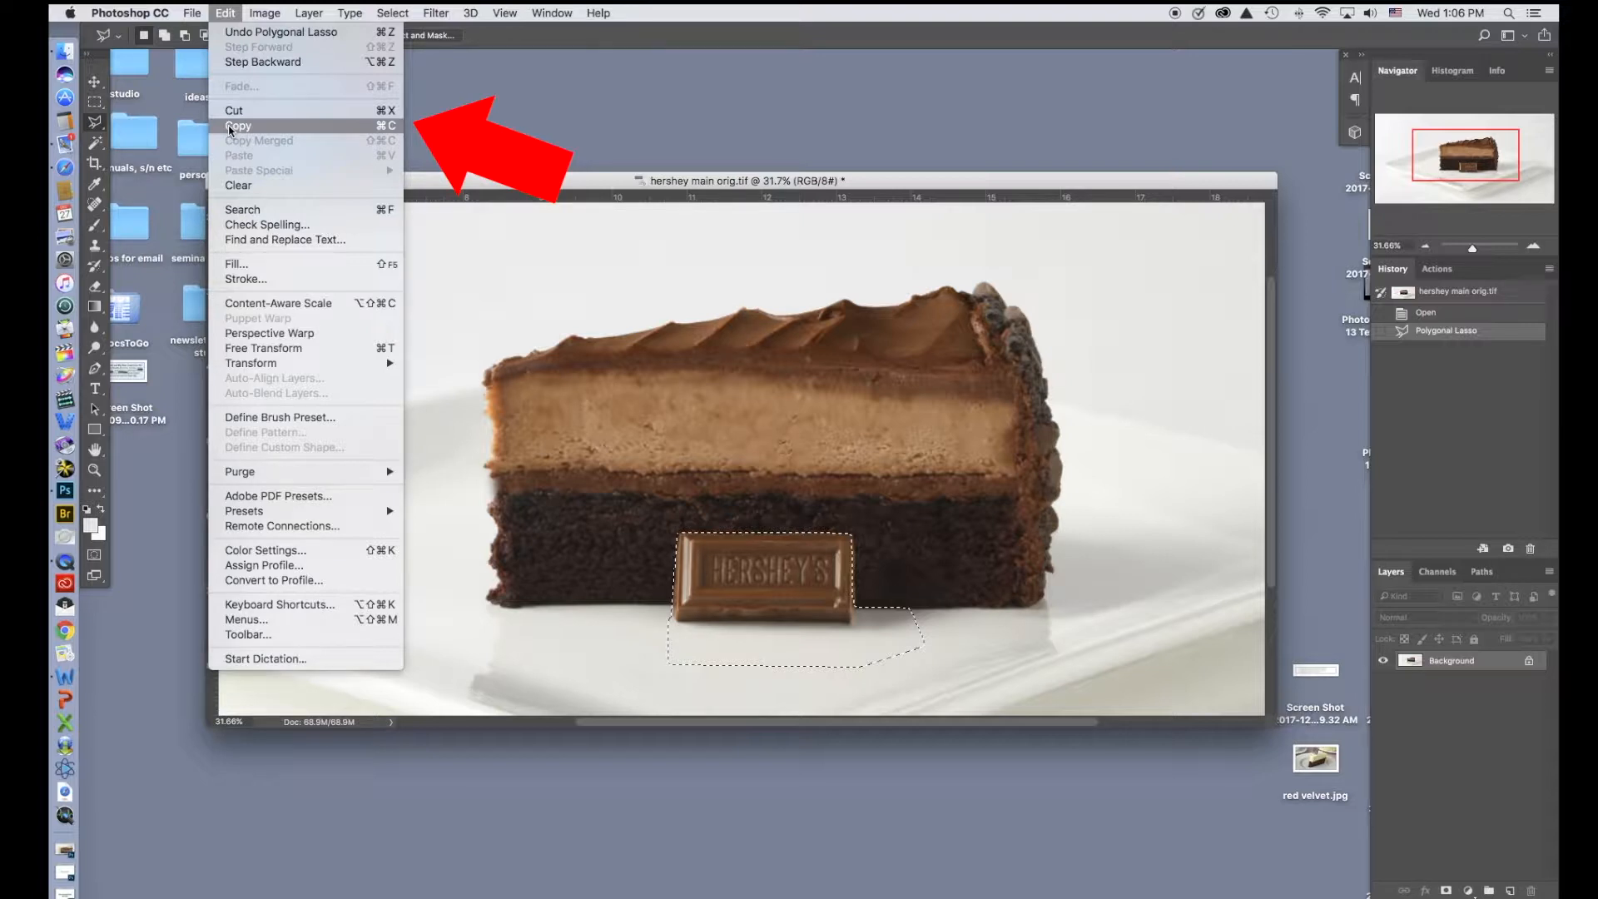
key(super+c)
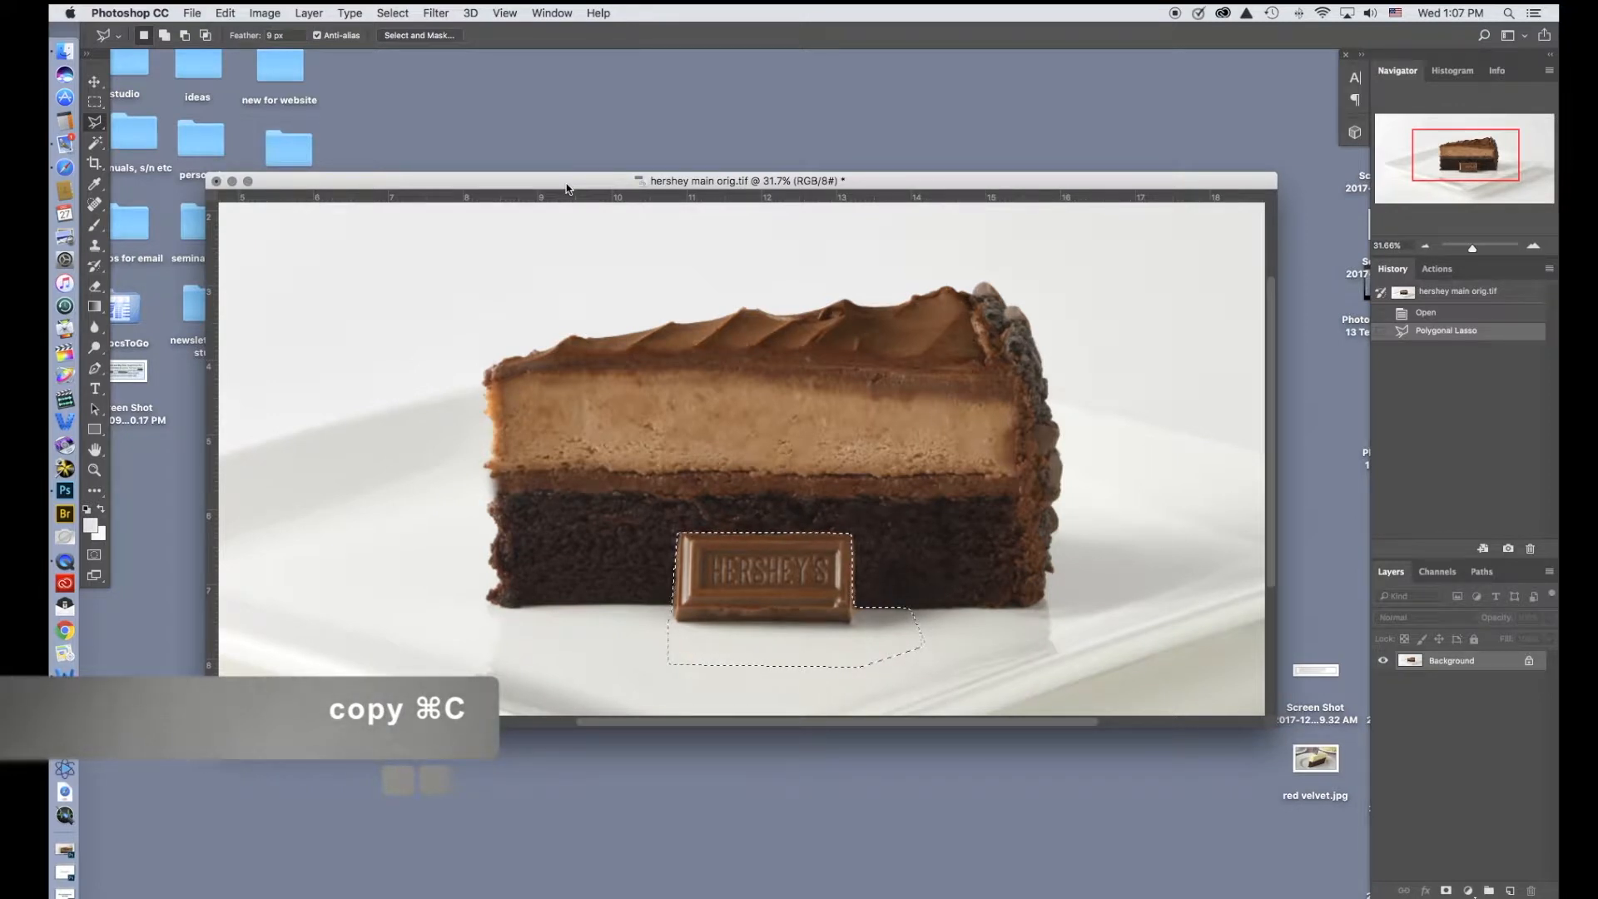
key(v)
key(super+v)
key(super+v)
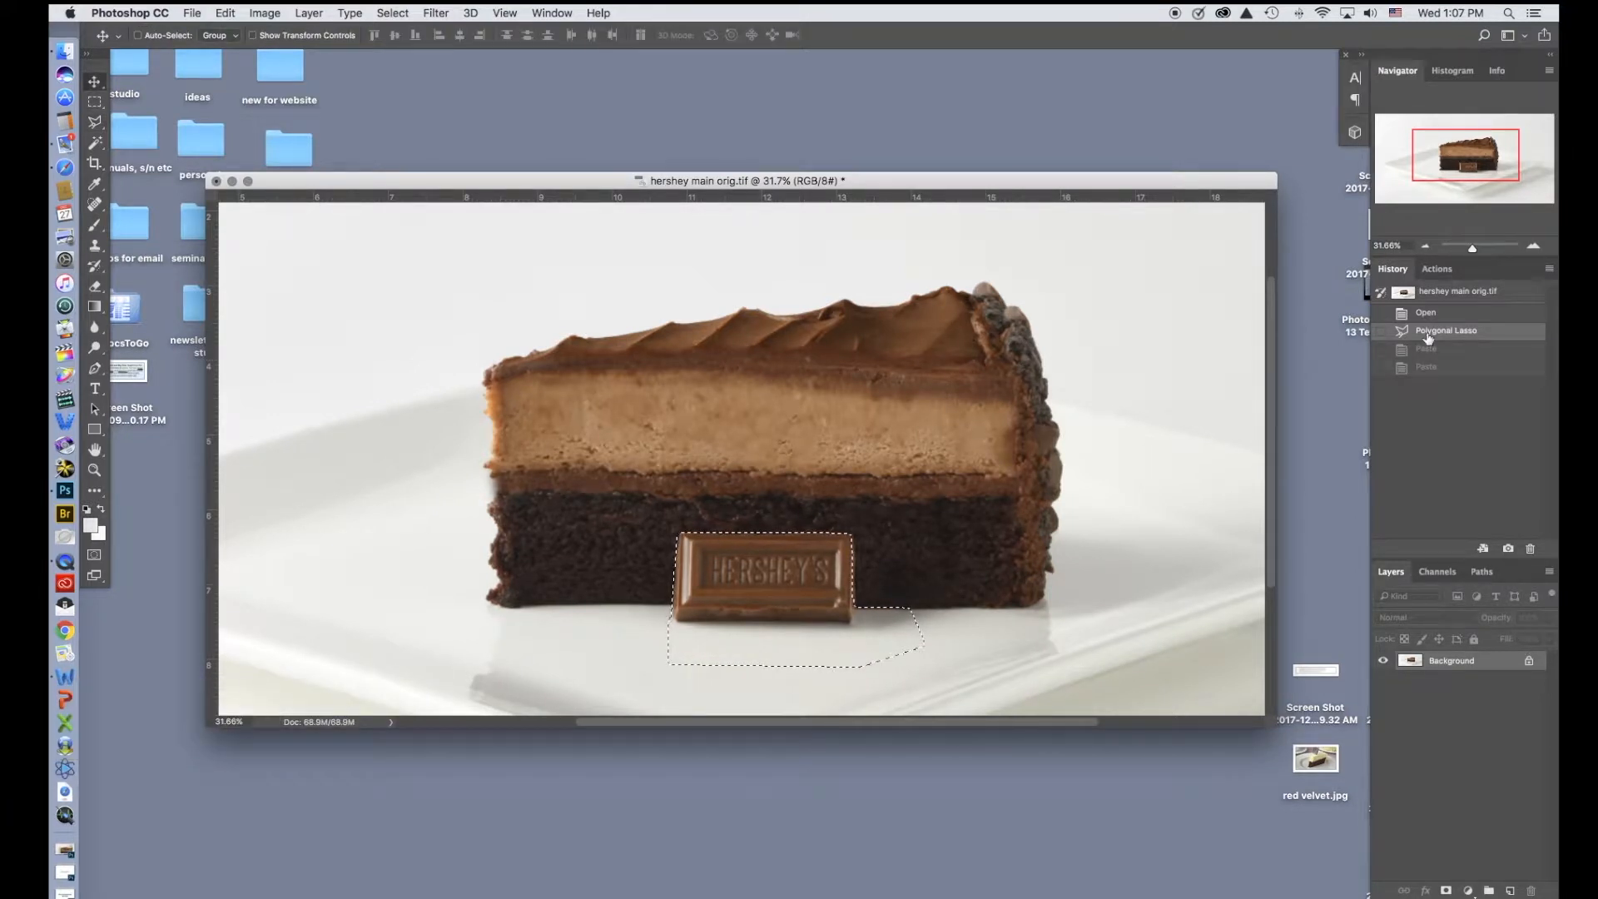
click(1429, 330)
key(super+v)
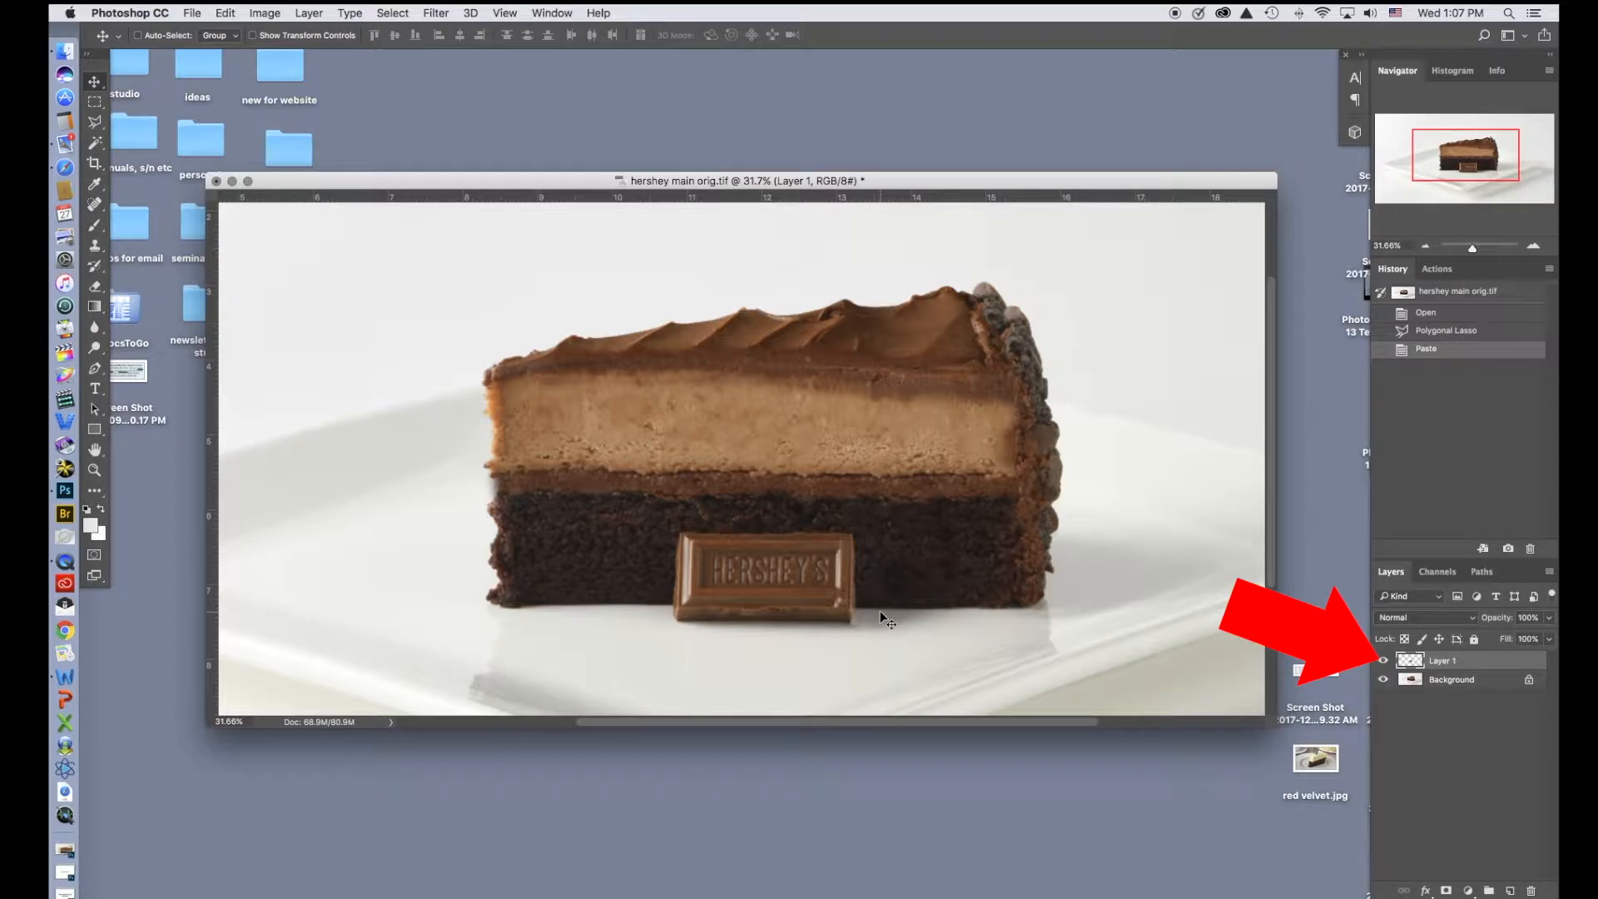
drag(784, 585, 839, 619)
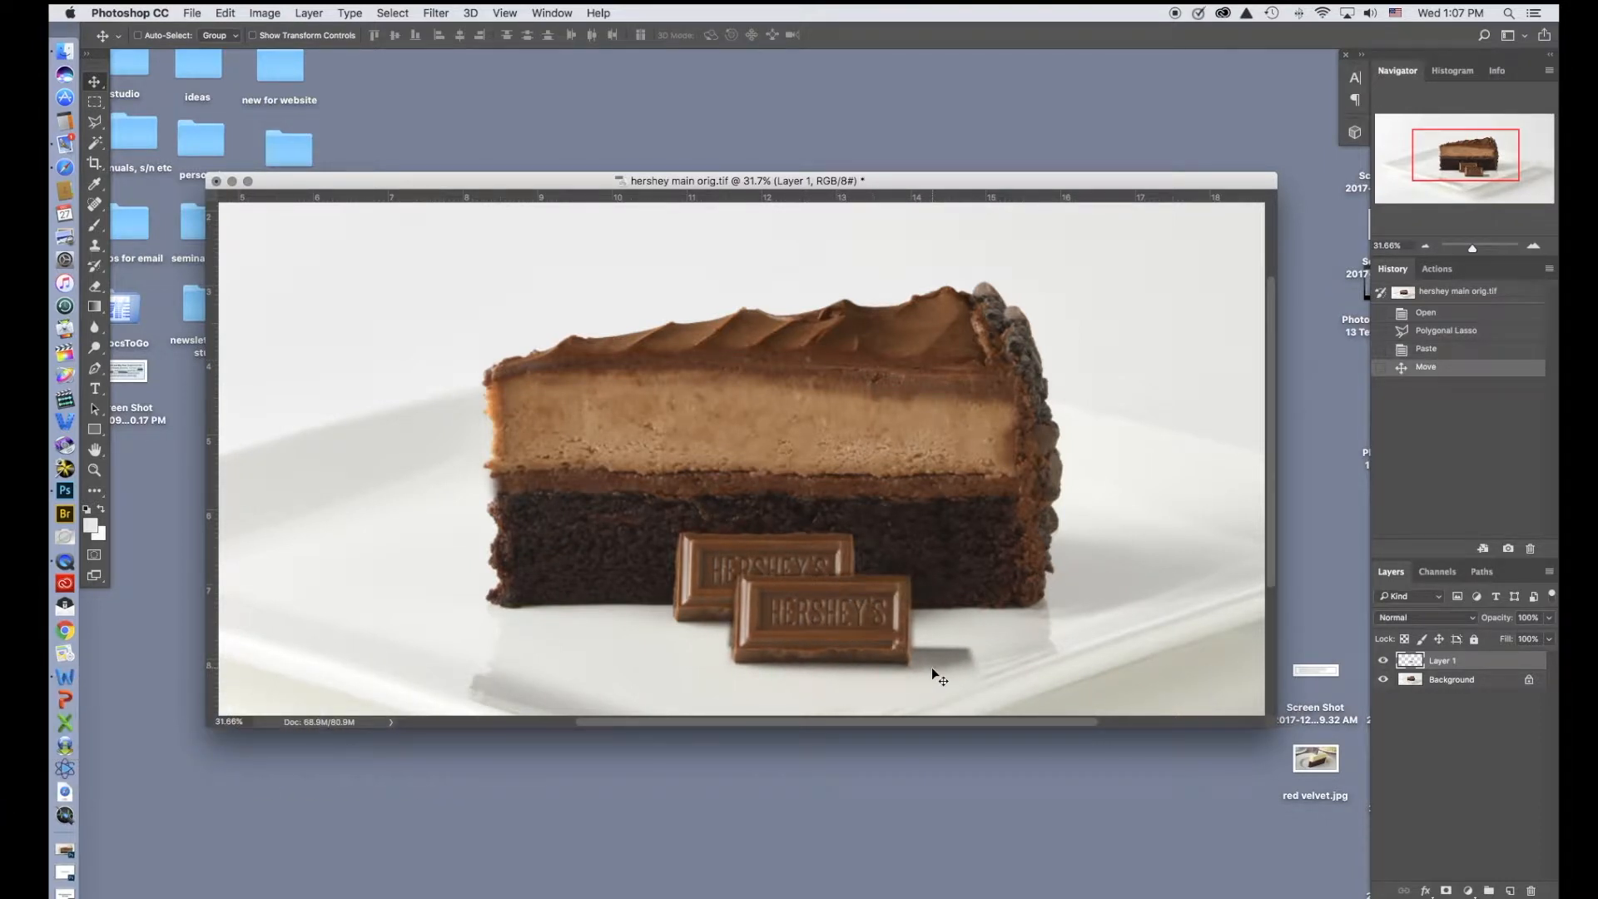
Step: Erase the leftover shadow beside the pasted chocolate on Layer 1 with an enlarged Eraser brush
key(e)
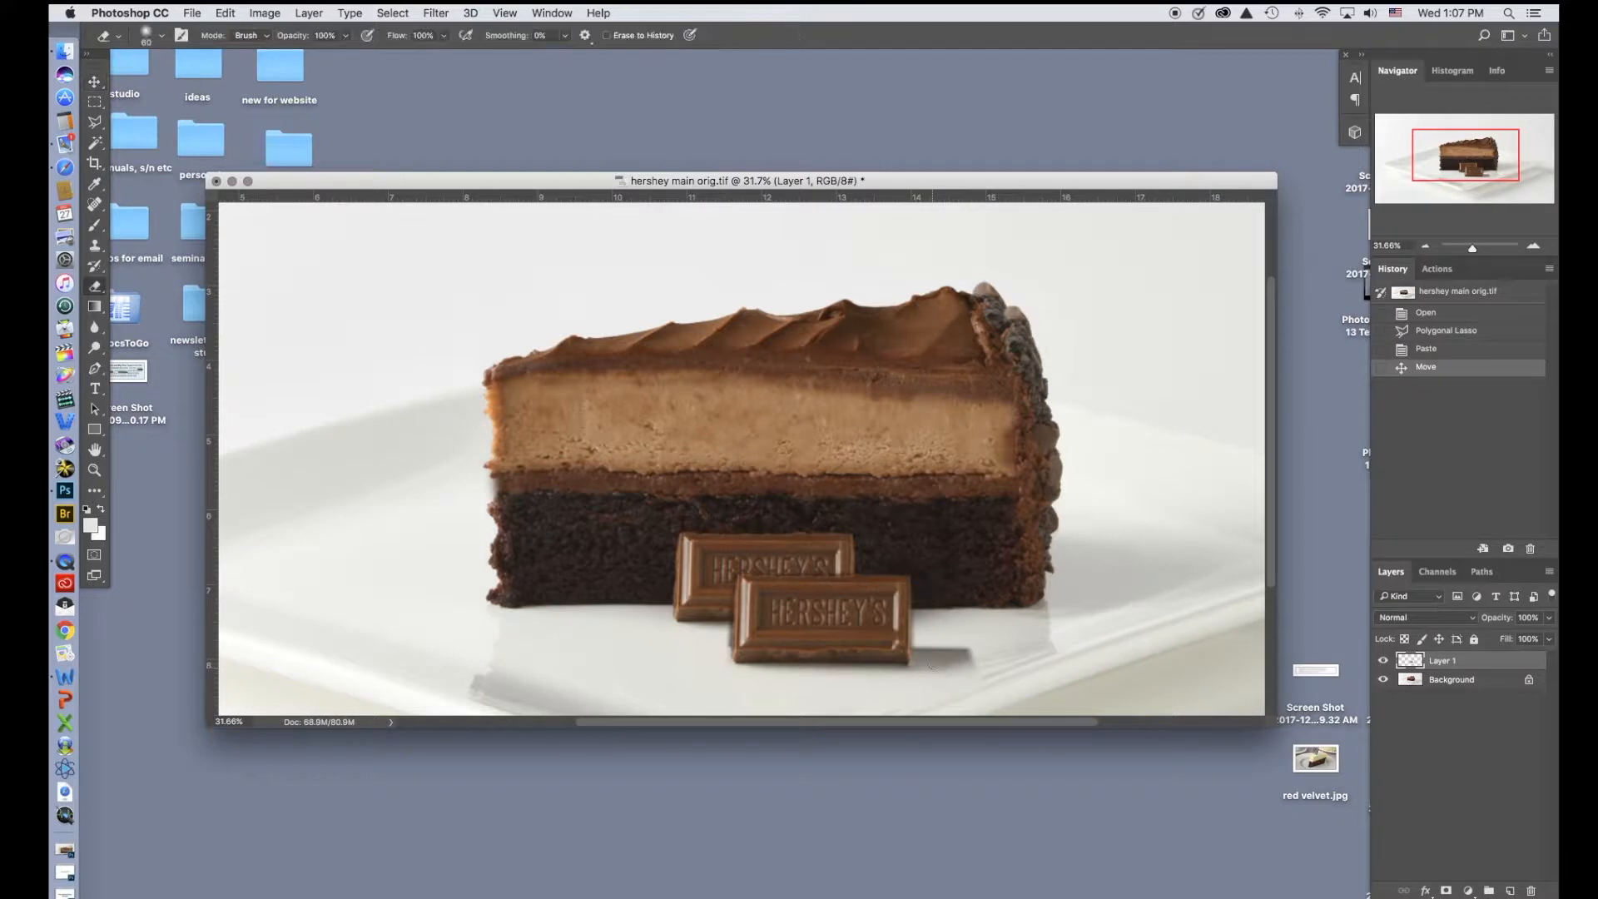
key(bracketright)
key(bracketright)
key(bracketright)
key(bracketright)
mouse_move(920, 653)
mouse_down()
mouse_move(972, 659)
mouse_move(920, 649)
mouse_move(961, 664)
mouse_move(946, 643)
mouse_move(959, 662)
mouse_move(915, 672)
mouse_up()
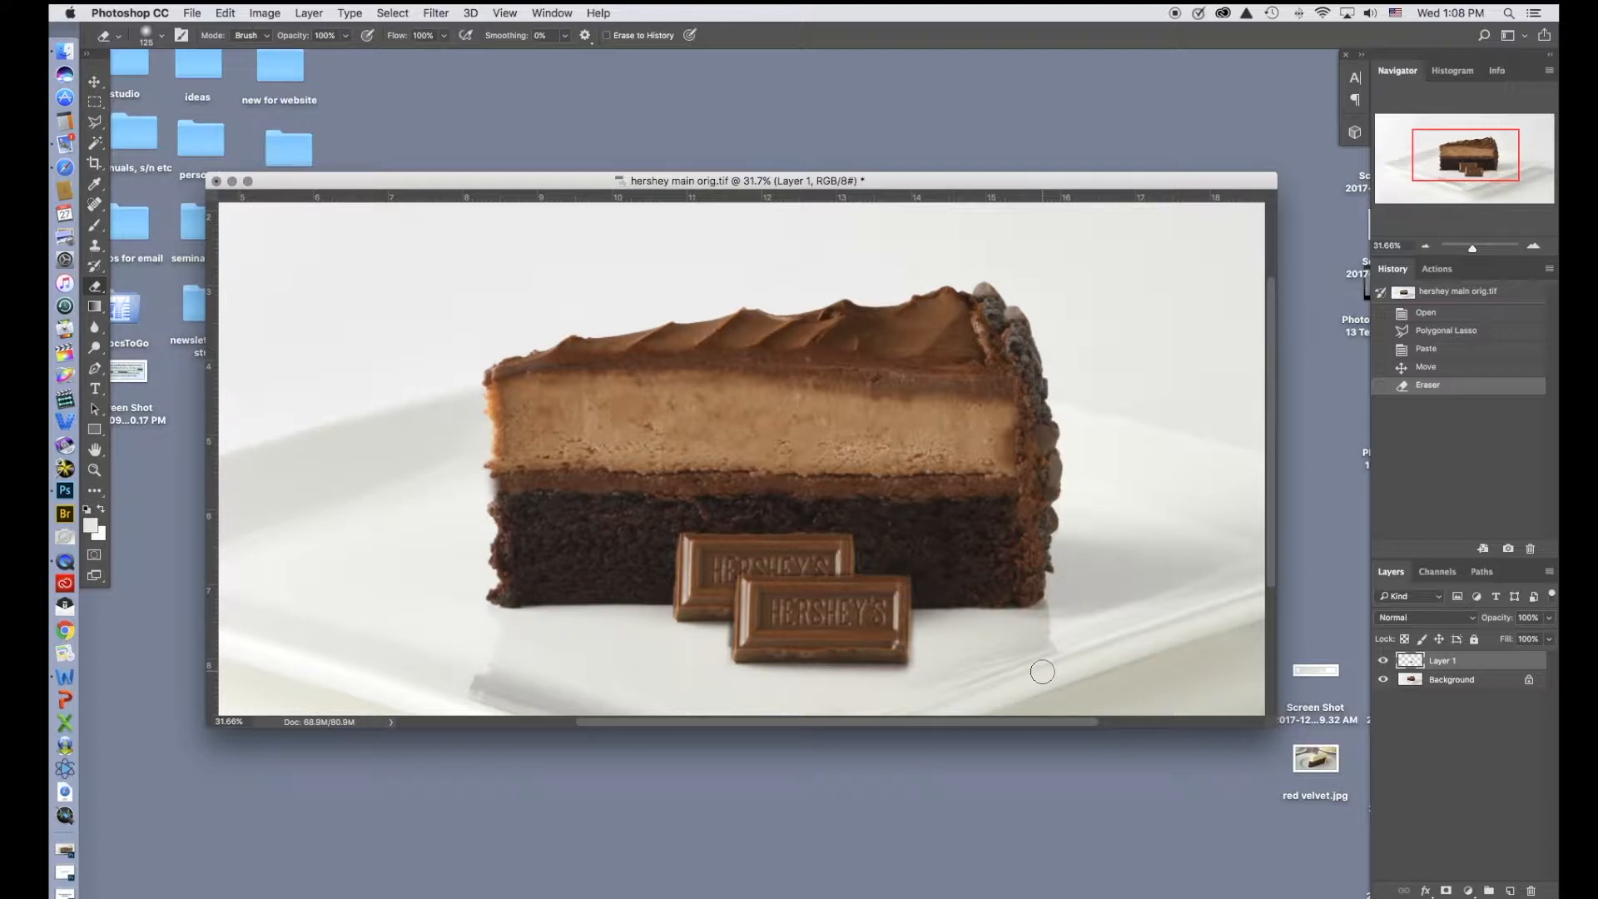
Step: Paste more chocolate copies and shift one across the cake's right half, reverting the history to the Eraser state at the end
key(super+v)
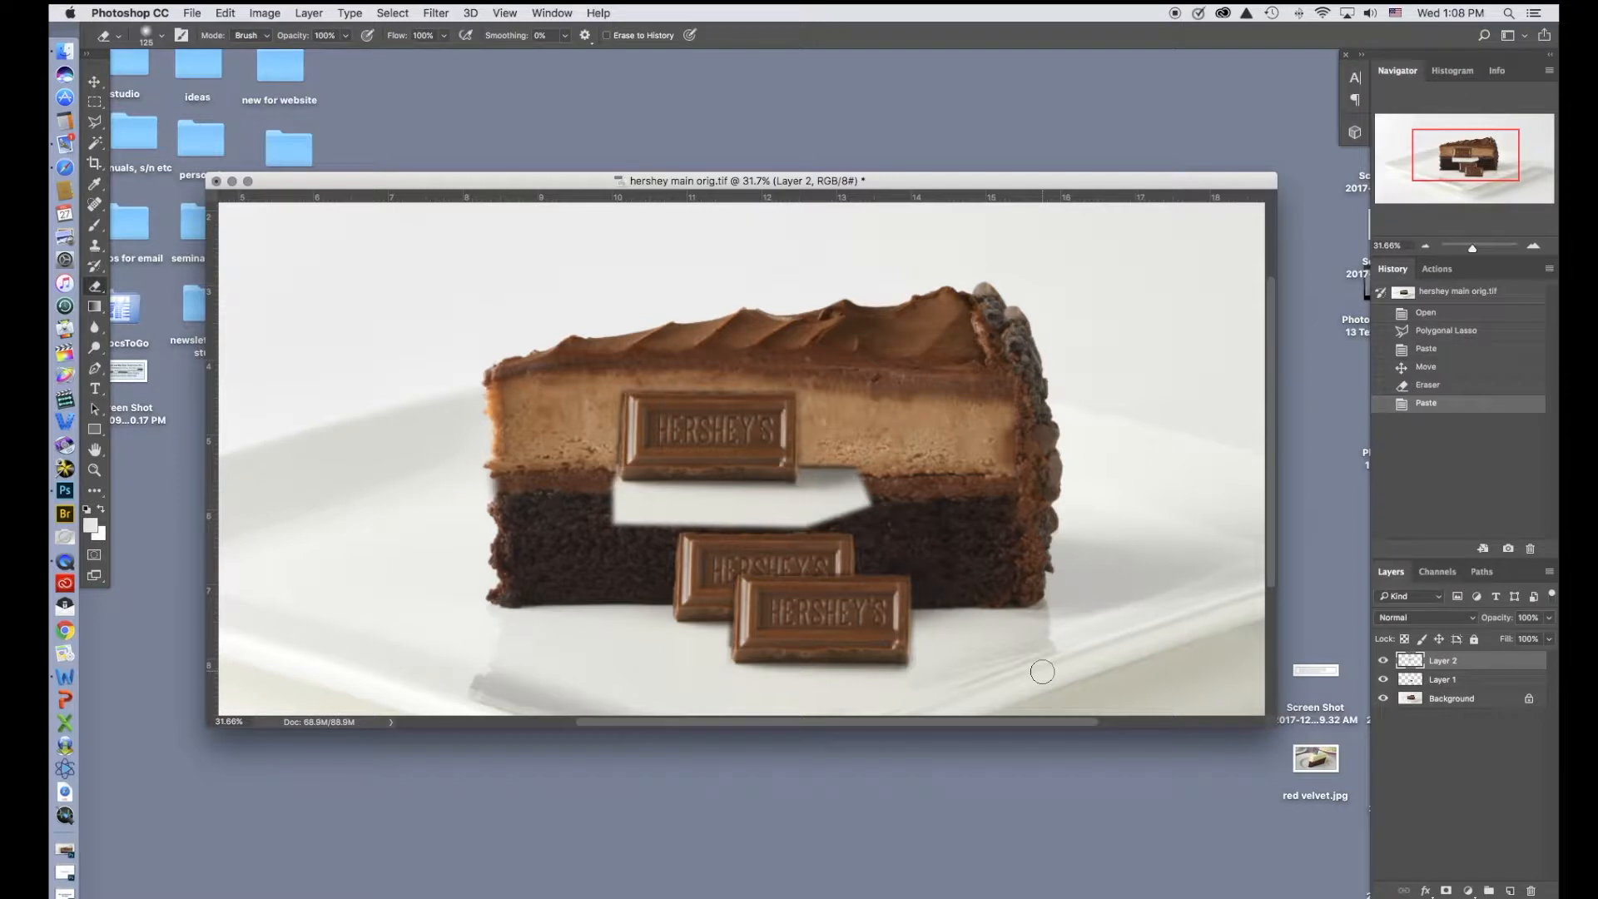
key(super+v)
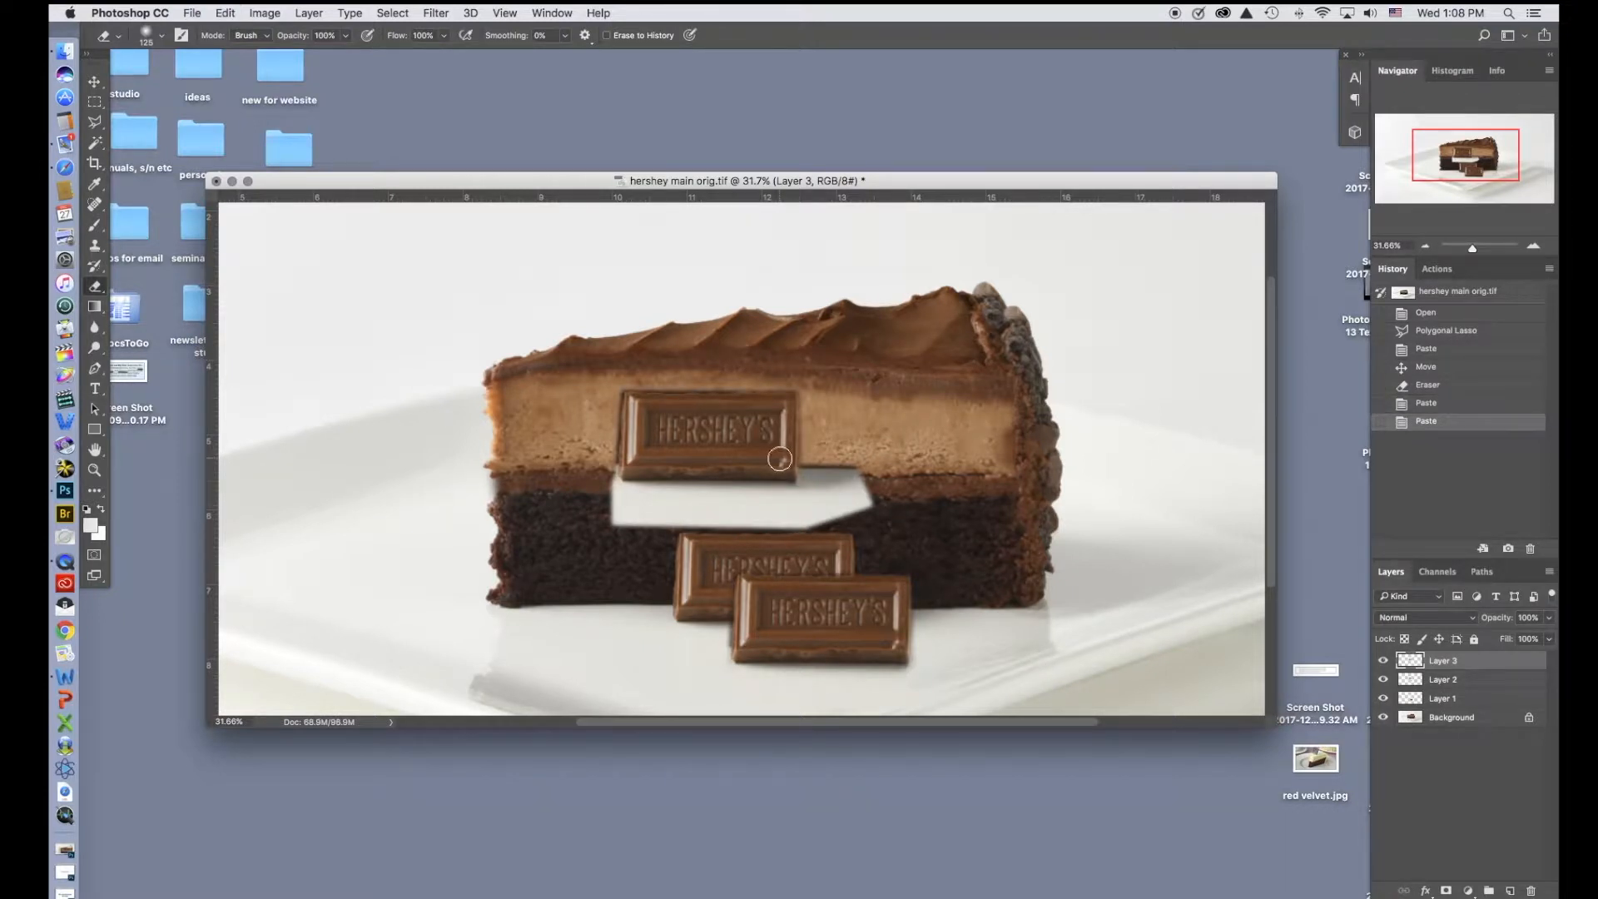
key(v)
drag(732, 446, 934, 448)
key(super+v)
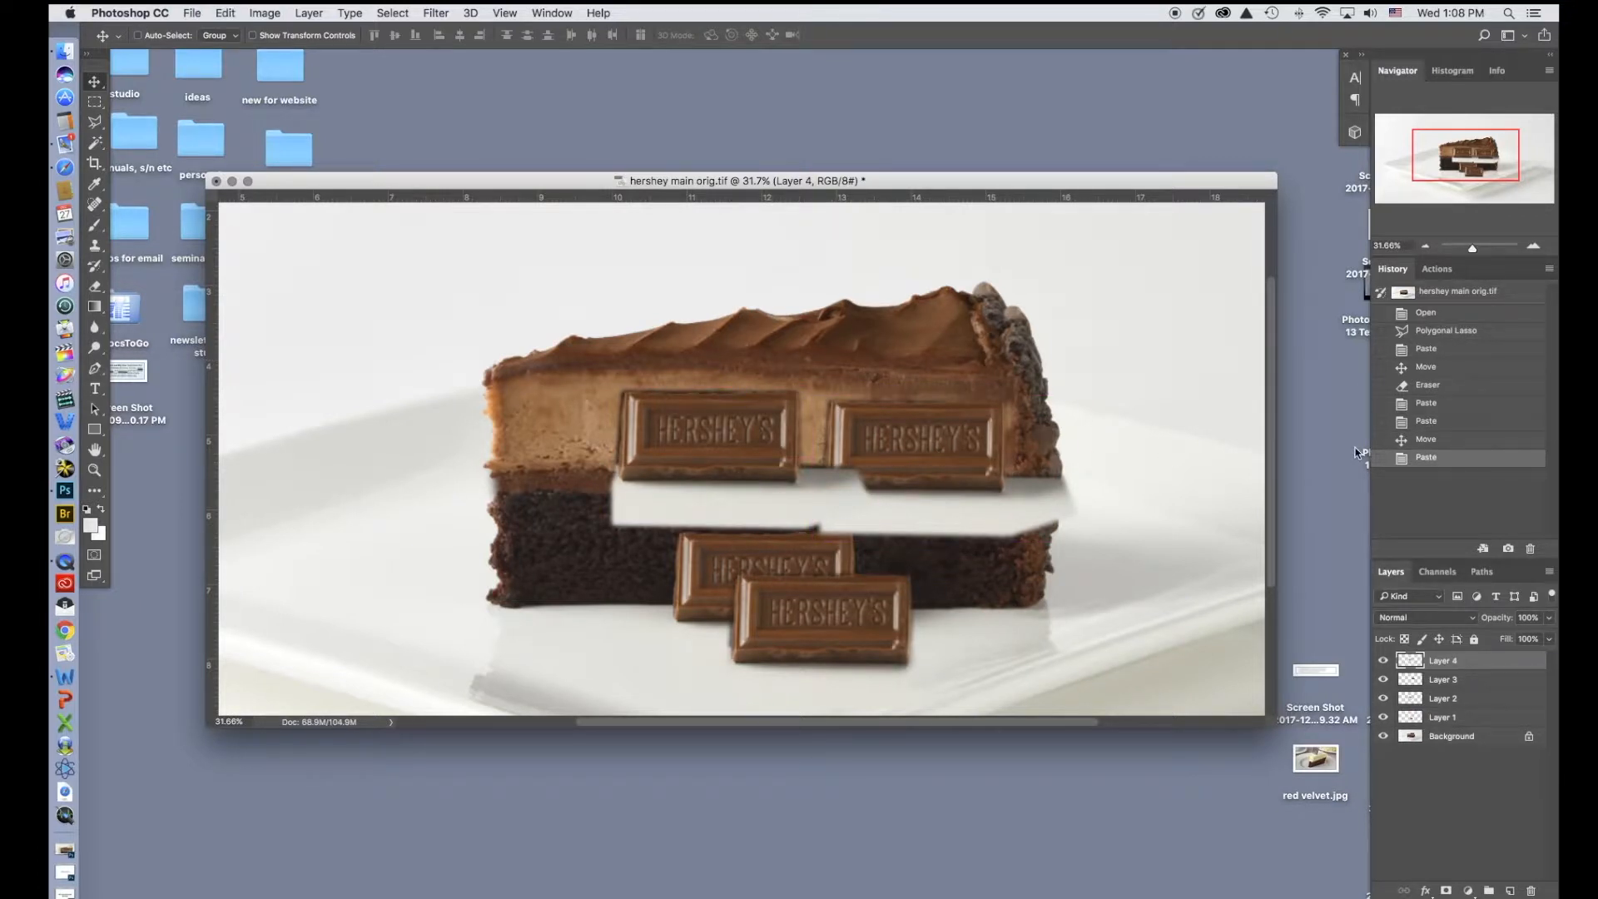
click(1429, 423)
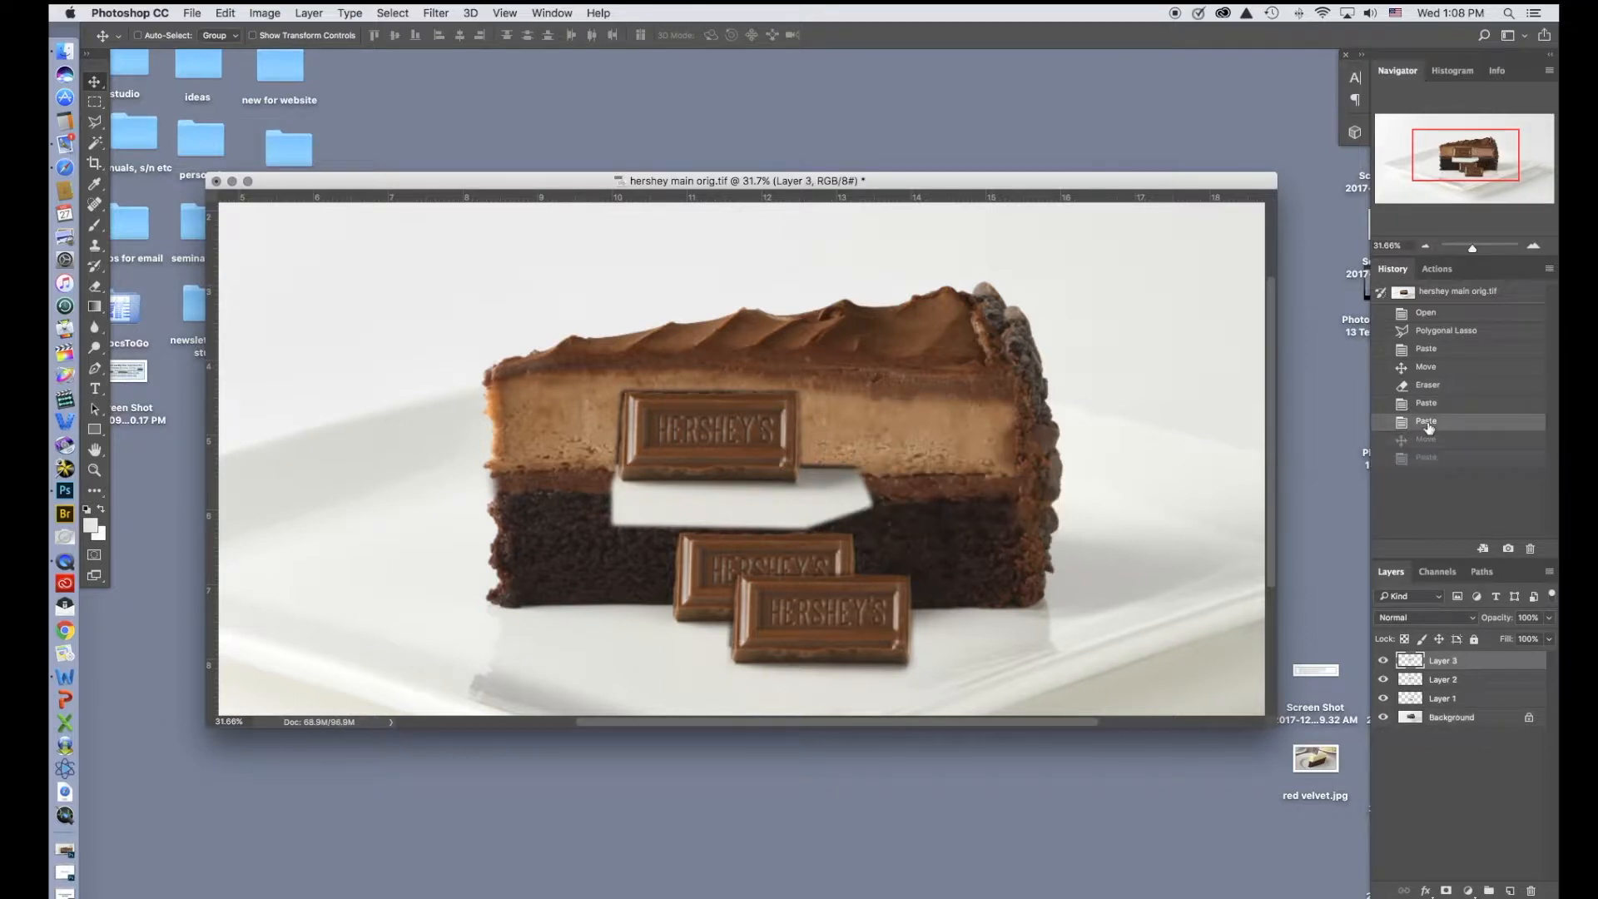
click(1429, 385)
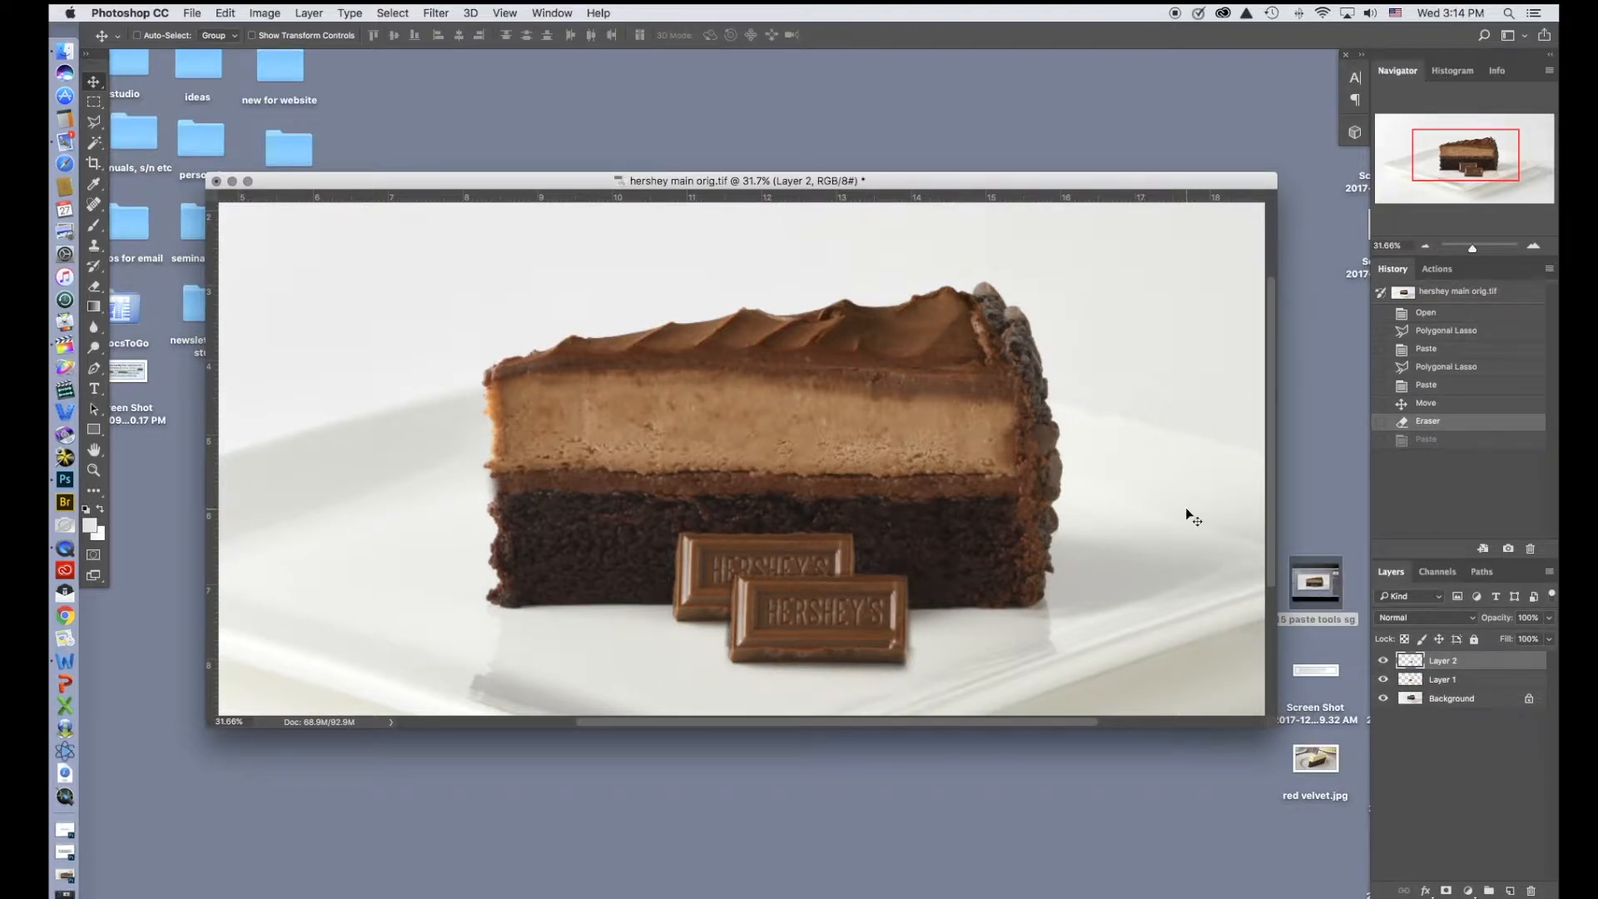
Step: Paste one more chocolate copy, revert it to the Eraser state, and try the Paste Special commands
key(super+v)
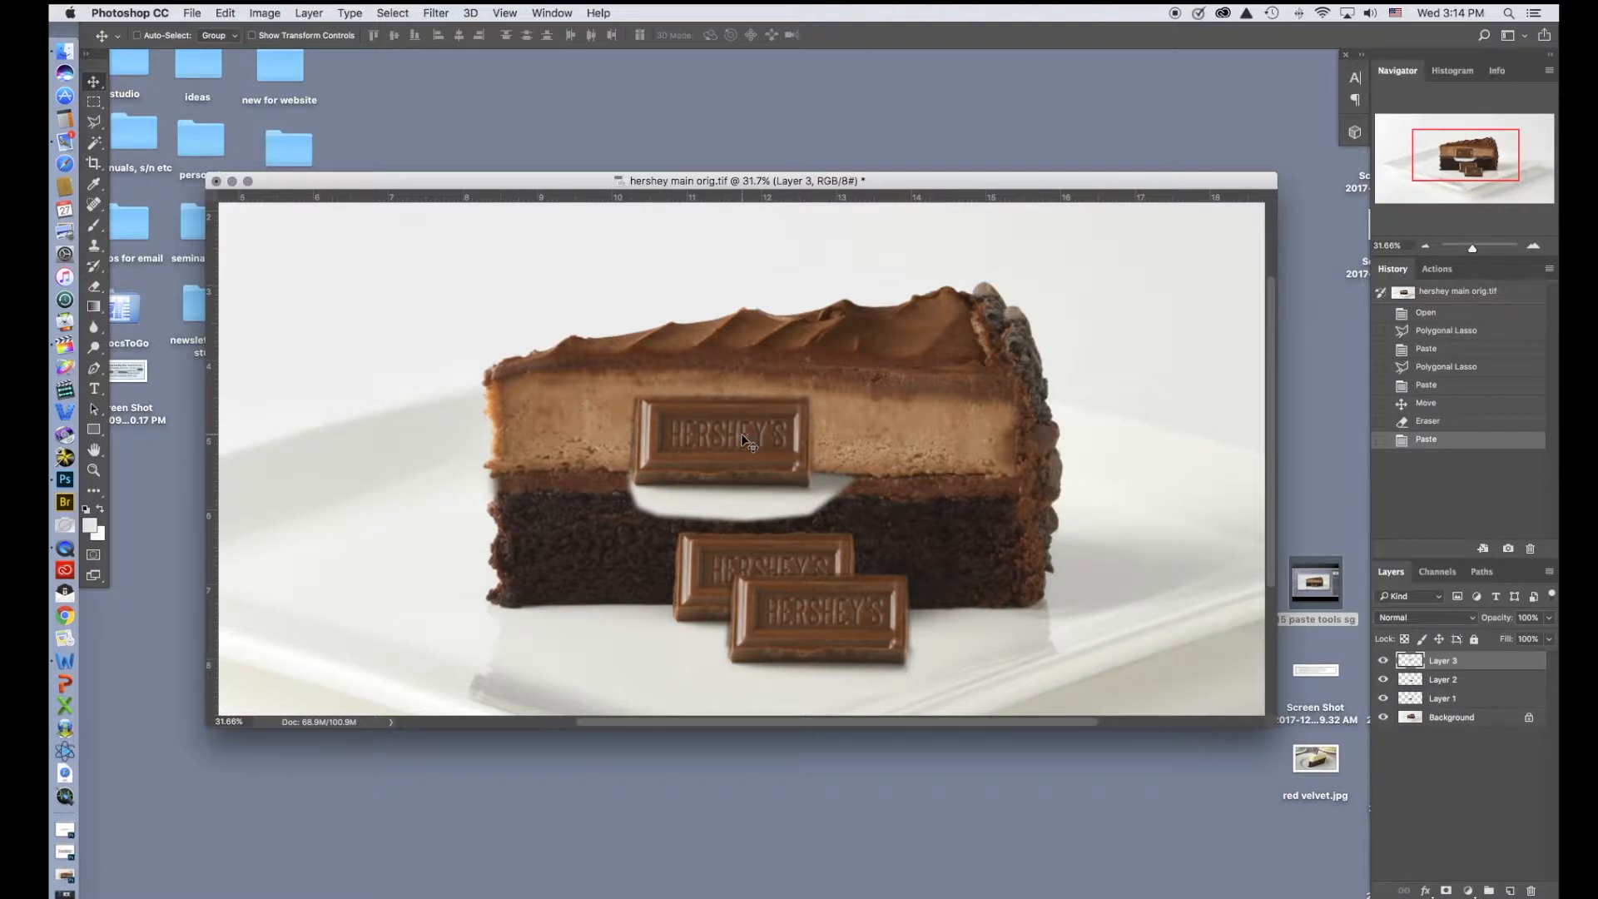
click(1452, 427)
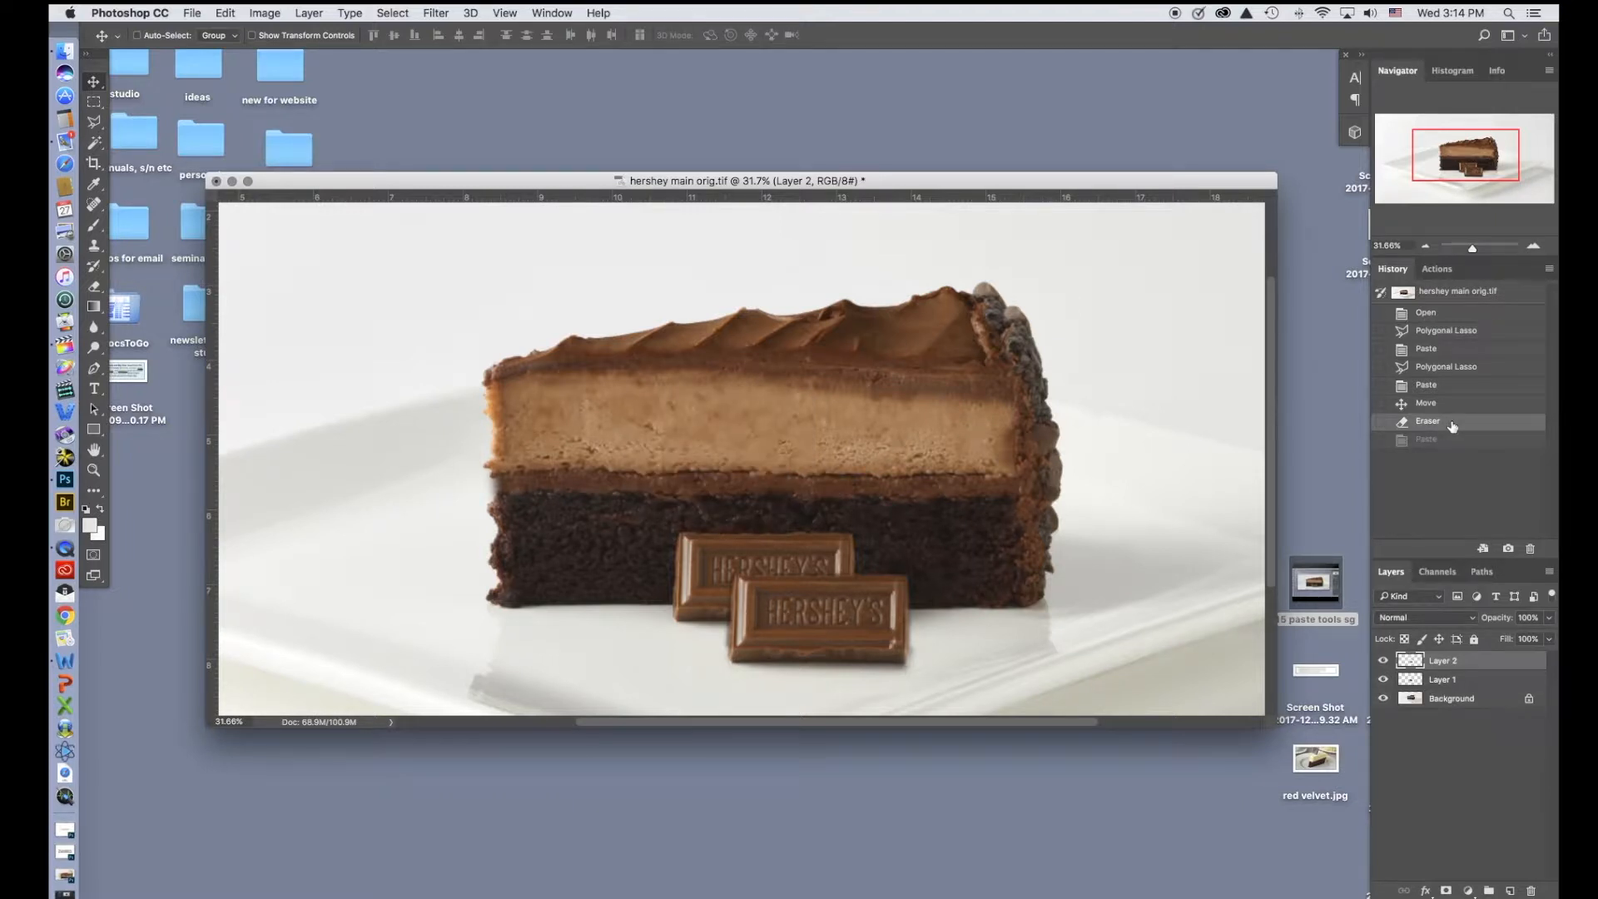
click(227, 13)
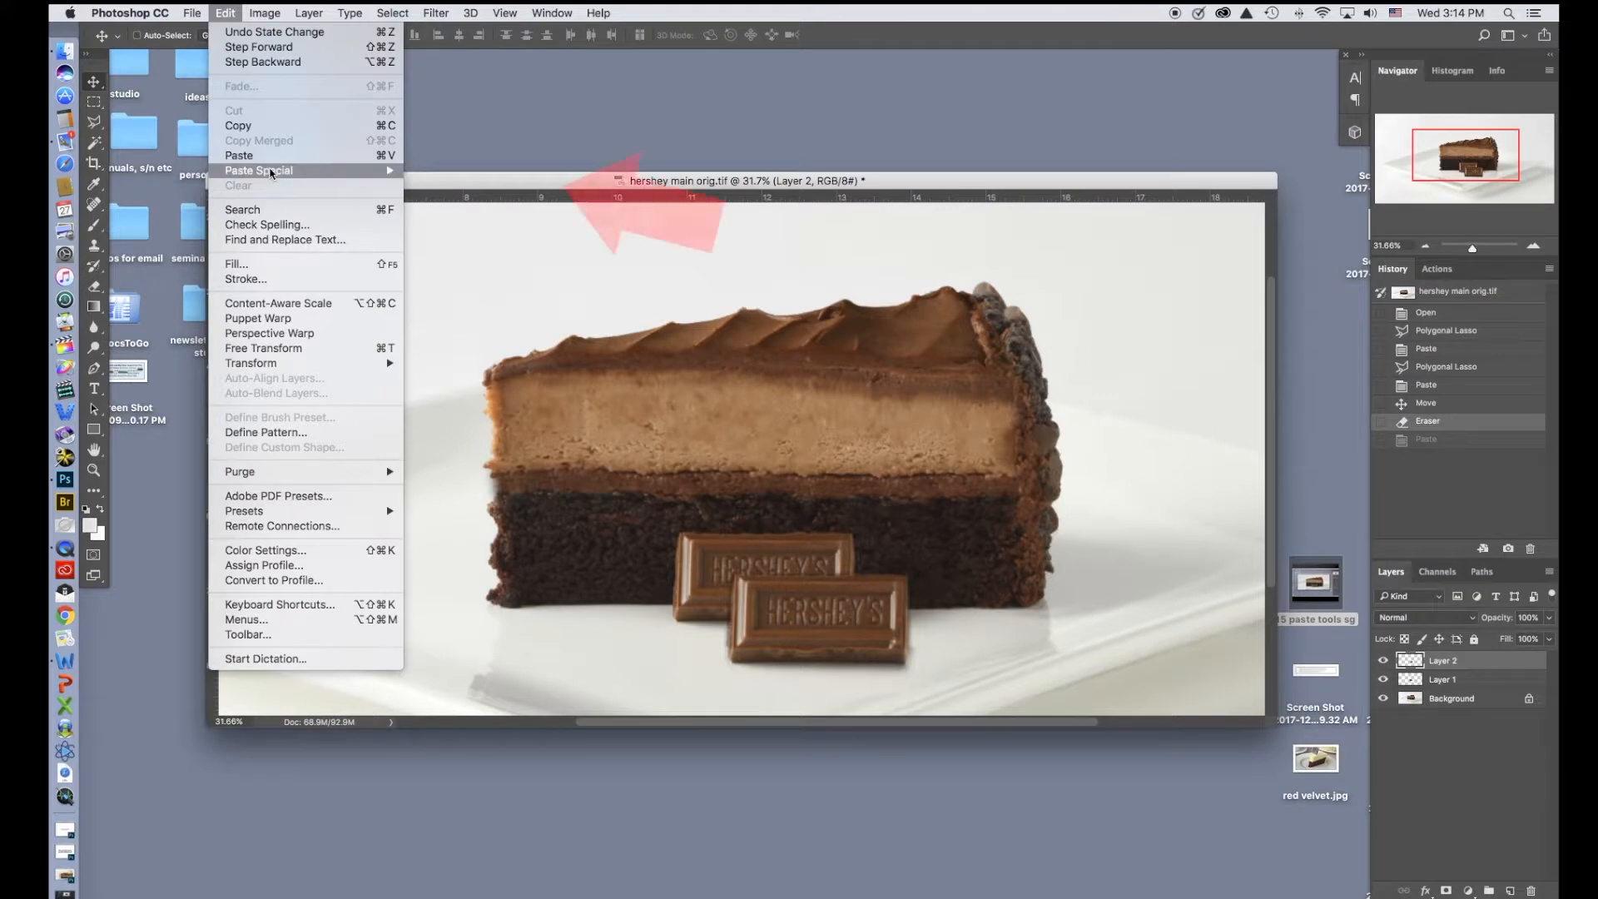
mouse_move(275, 171)
click(485, 188)
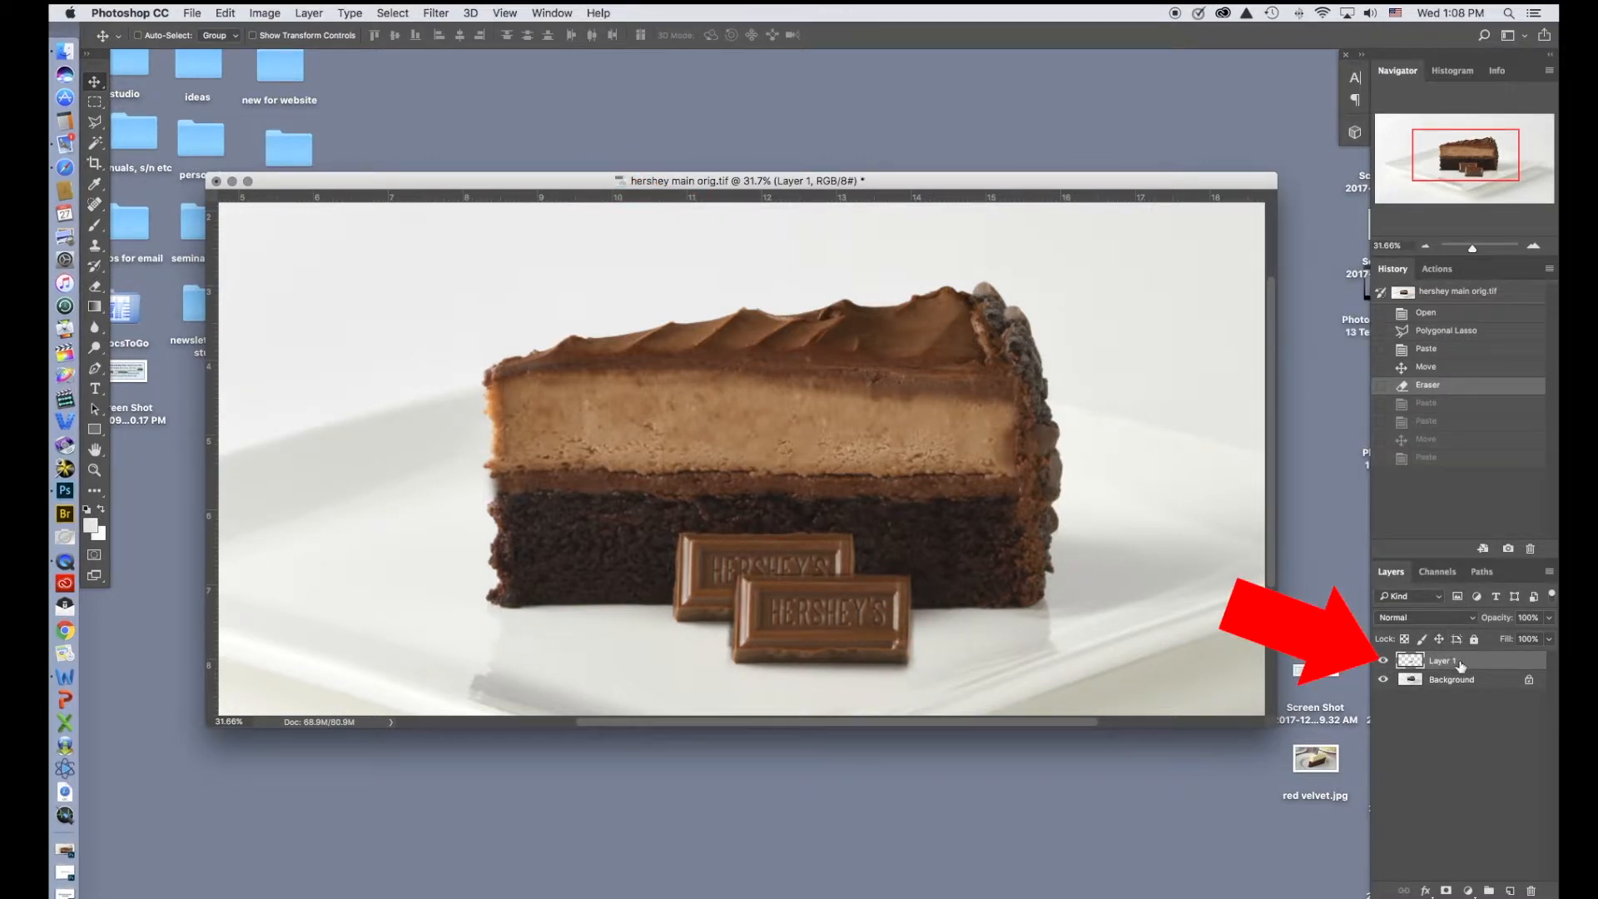
Step: Duplicate Layer 1 and move the copied chocolate in front of the other two, toward the plate's left side
drag(1466, 664, 1513, 892)
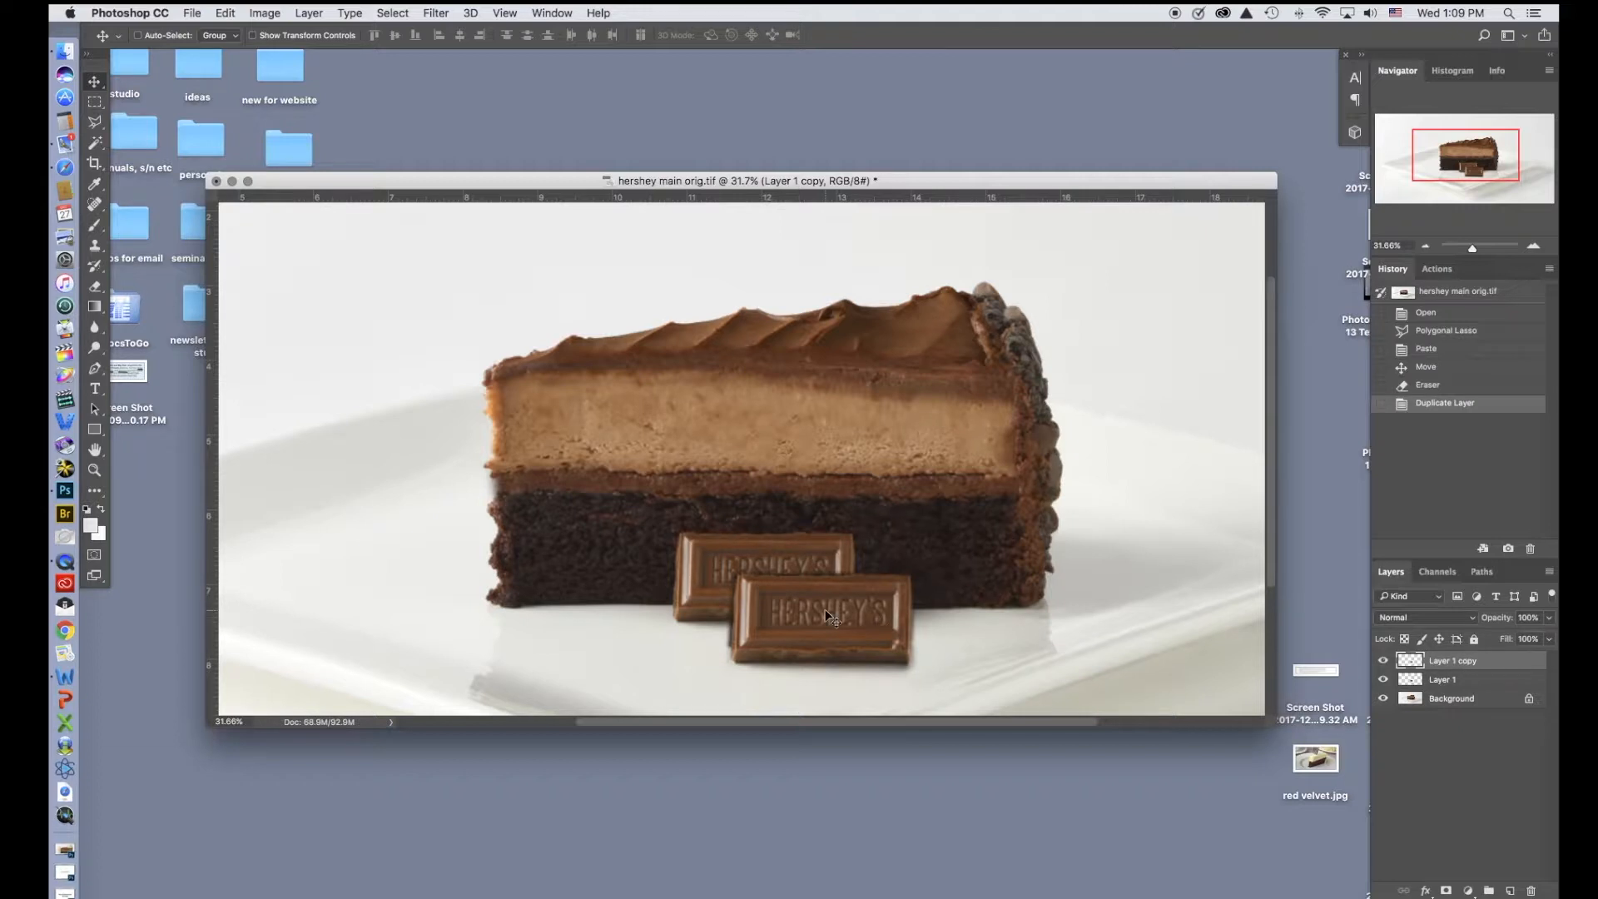
drag(824, 617, 700, 626)
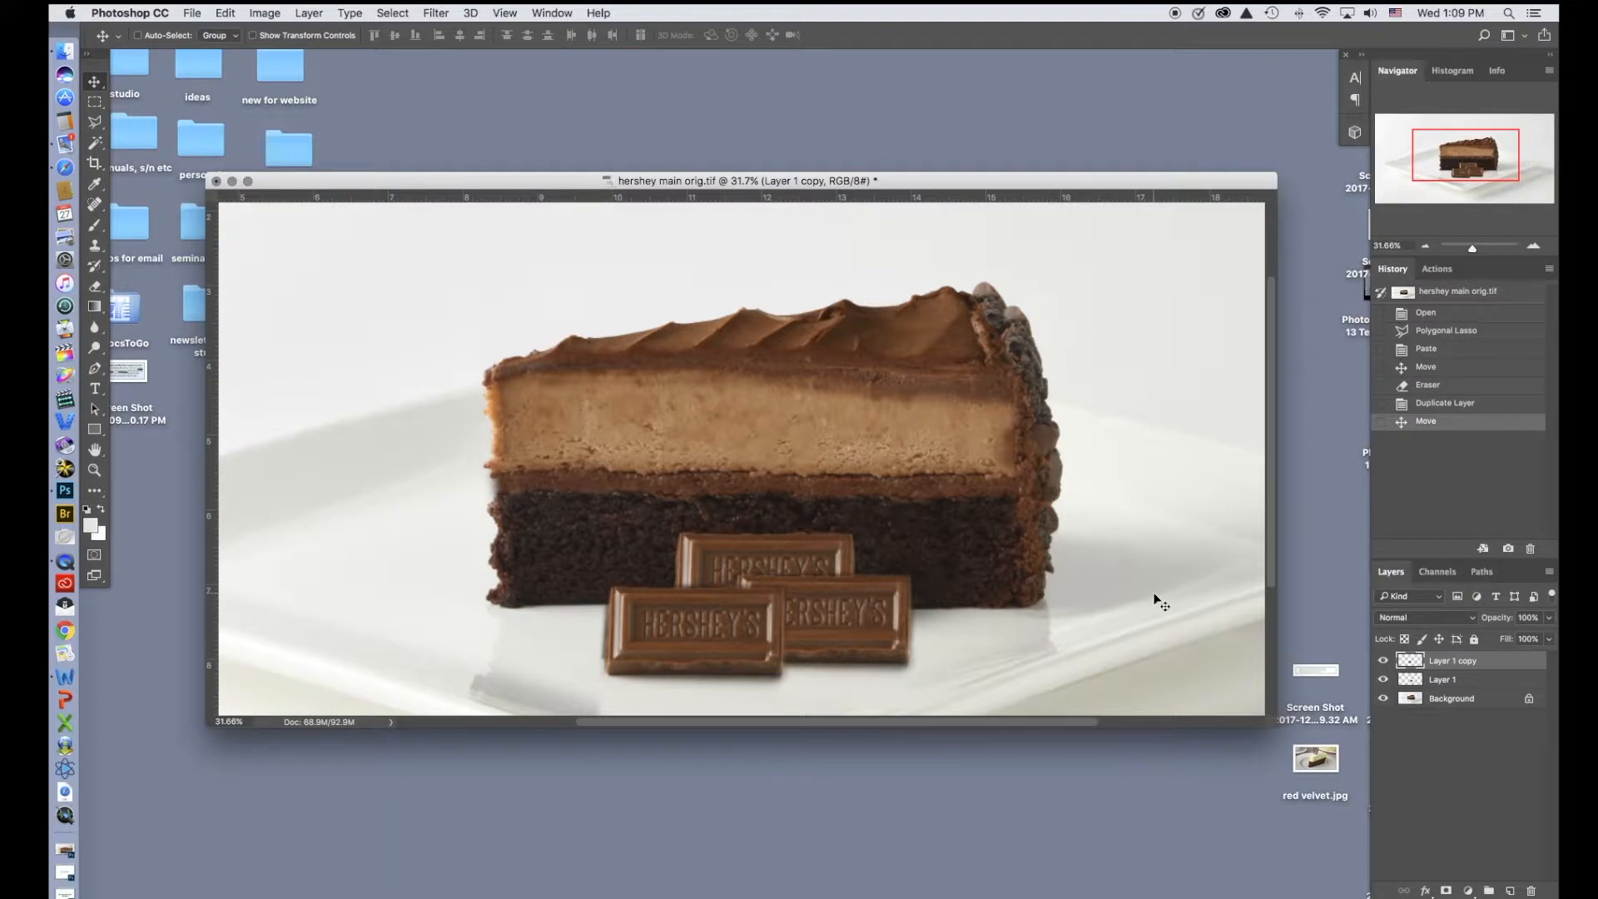
Step: Revert hershey main orig.tif to its Open state and bring up triple chocolate ghir.tif in a window overlapping it
click(1428, 314)
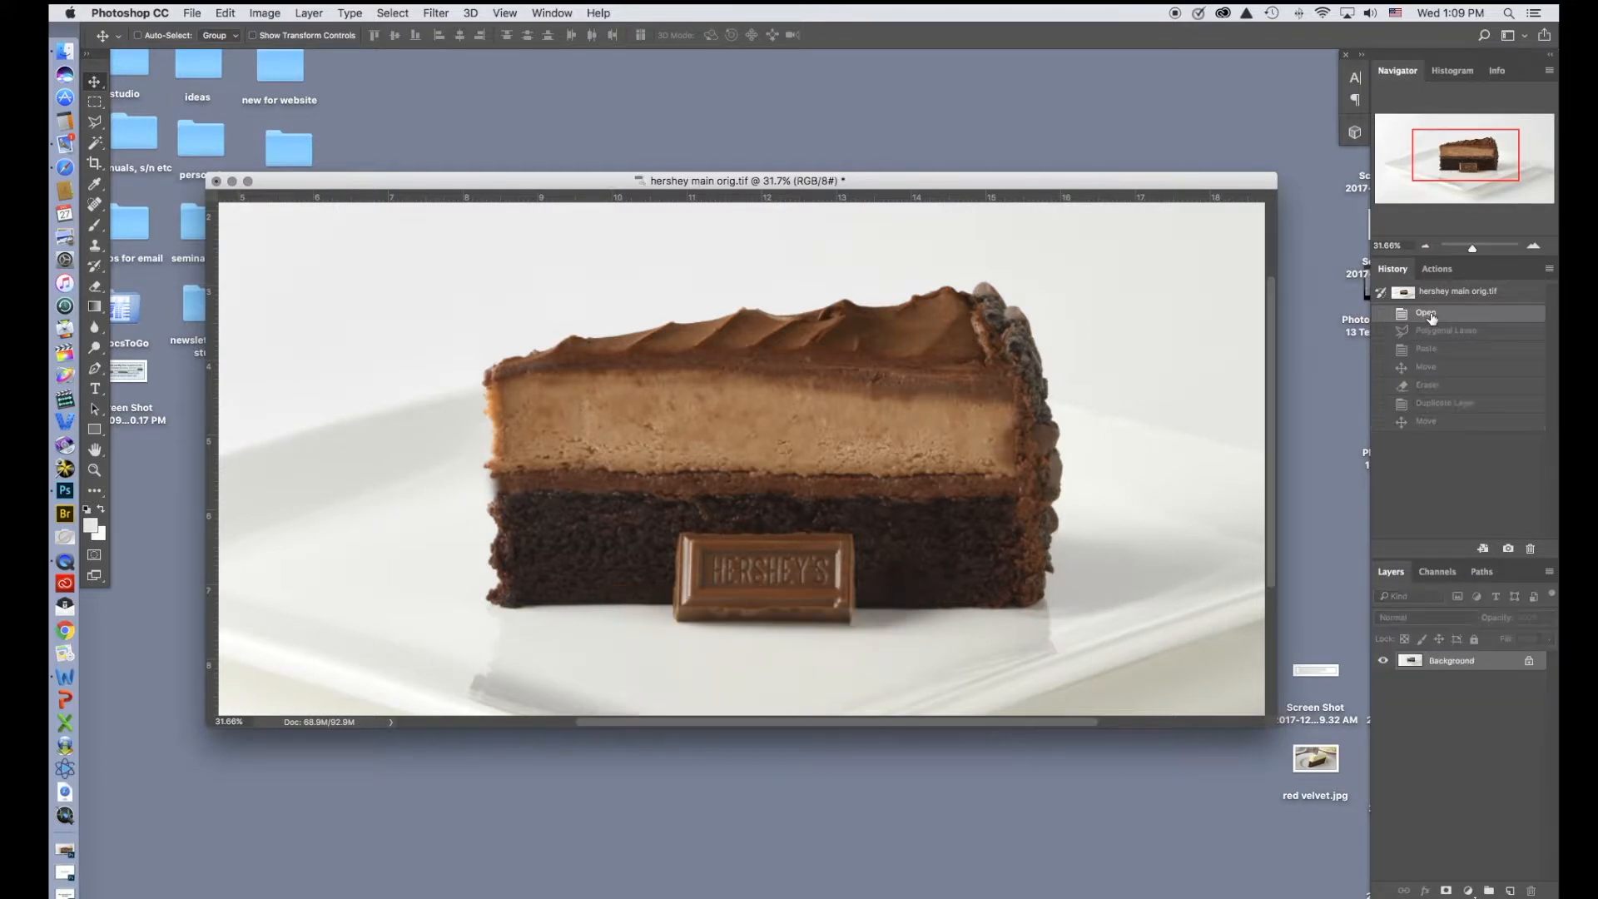
click(65, 872)
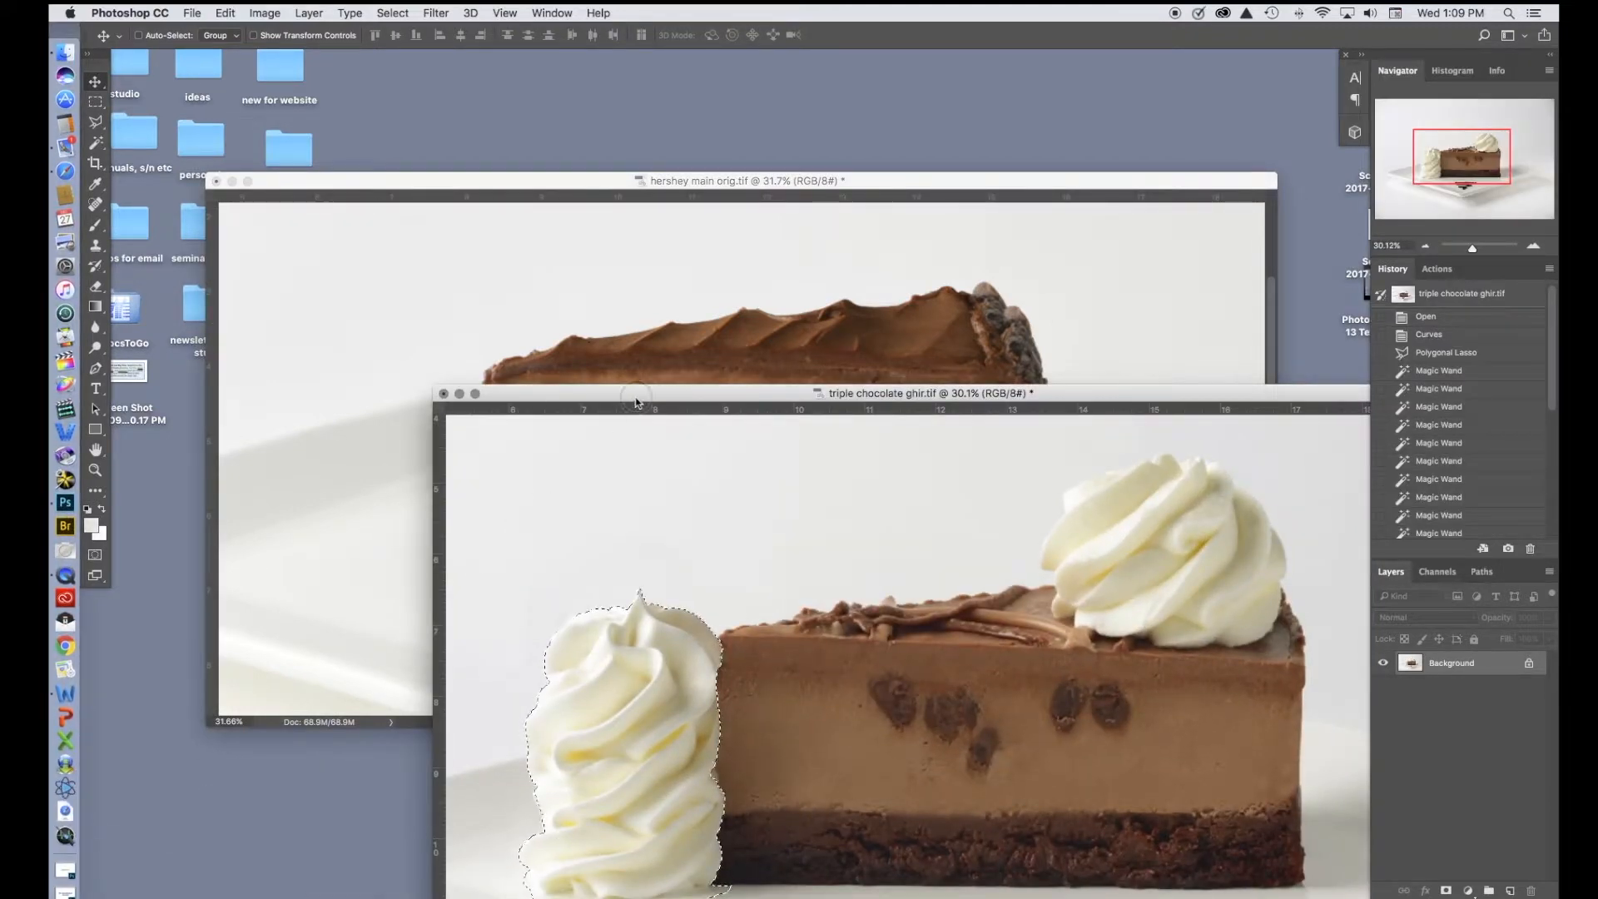
drag(618, 404, 664, 435)
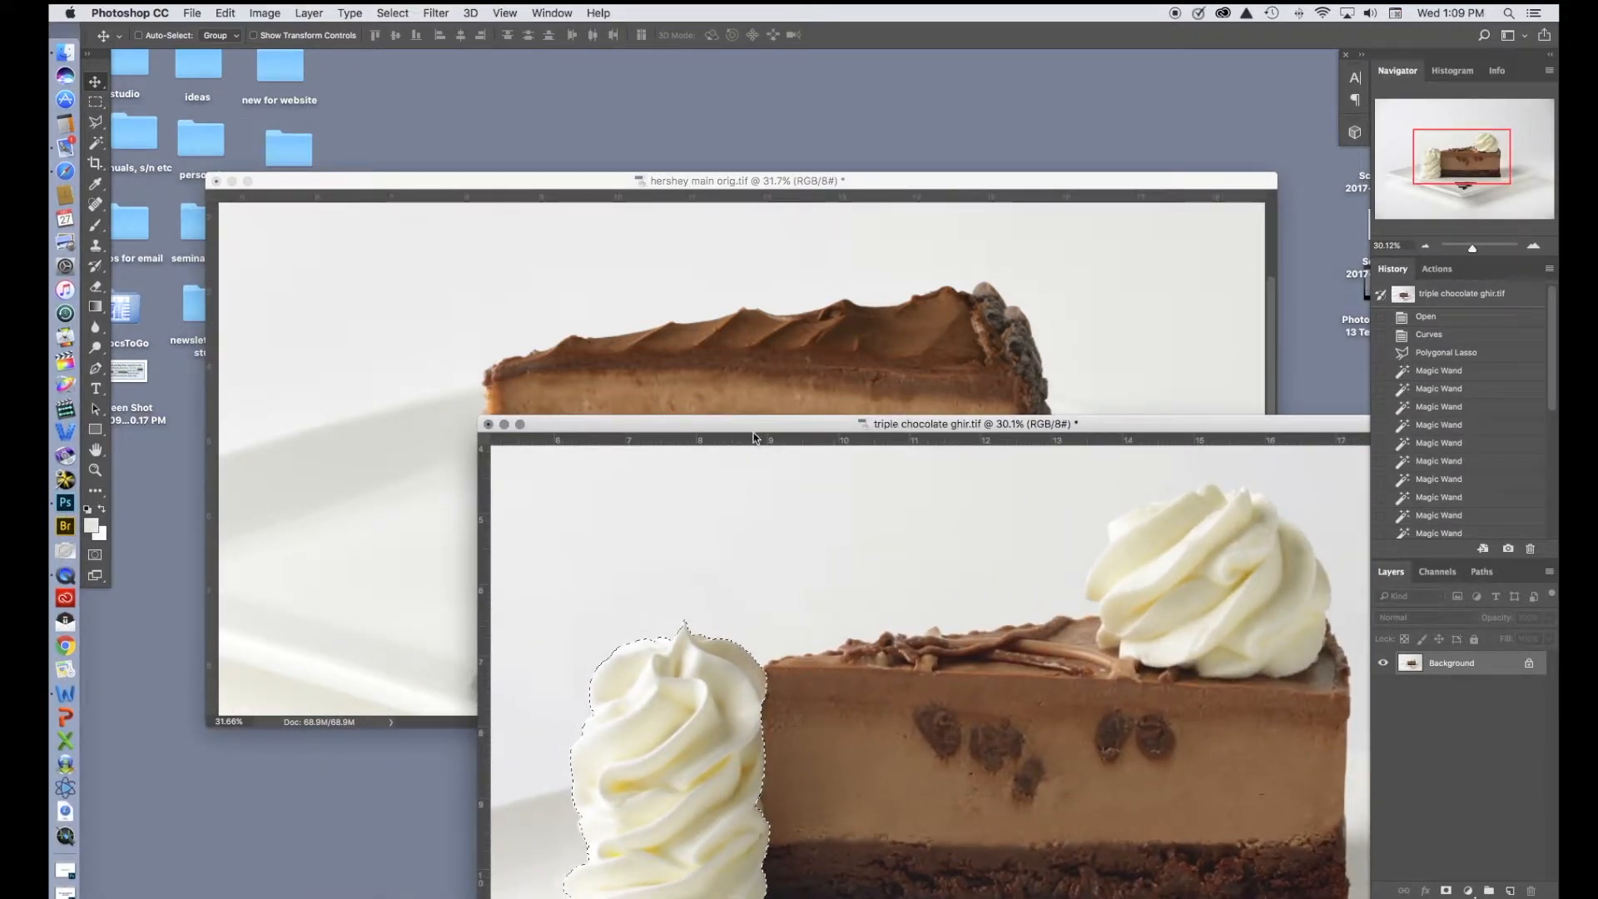
drag(753, 424, 722, 539)
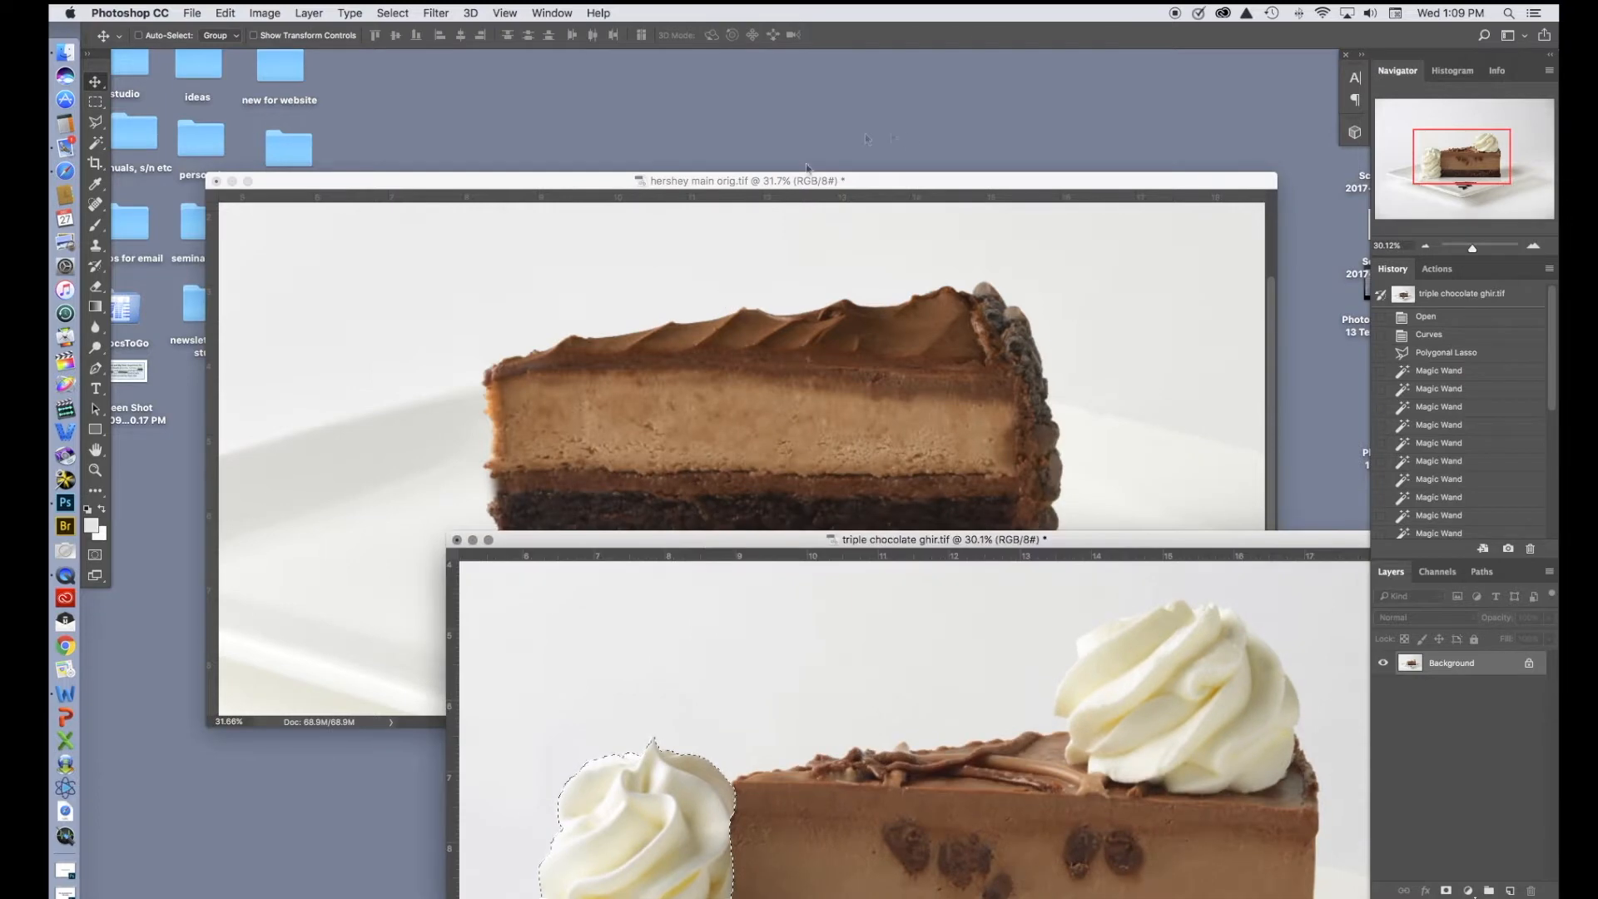
click(930, 181)
click(1313, 550)
drag(1313, 550, 1305, 419)
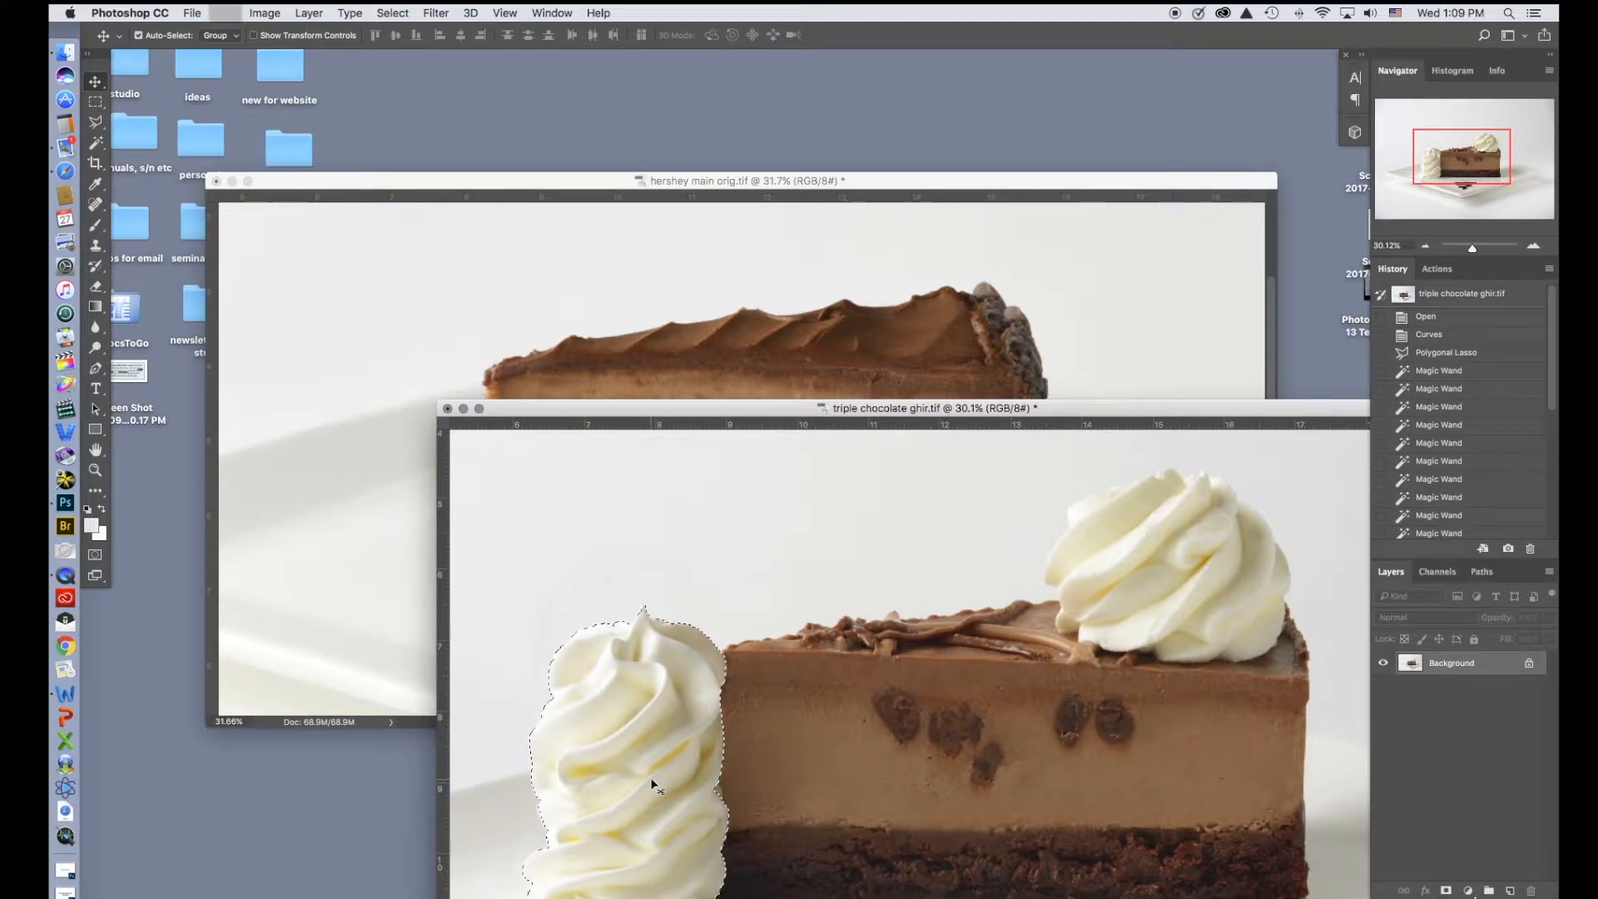
Step: Paste the copied whipped cream into hershey main orig.tif and revert that image to its Open state
click(350, 551)
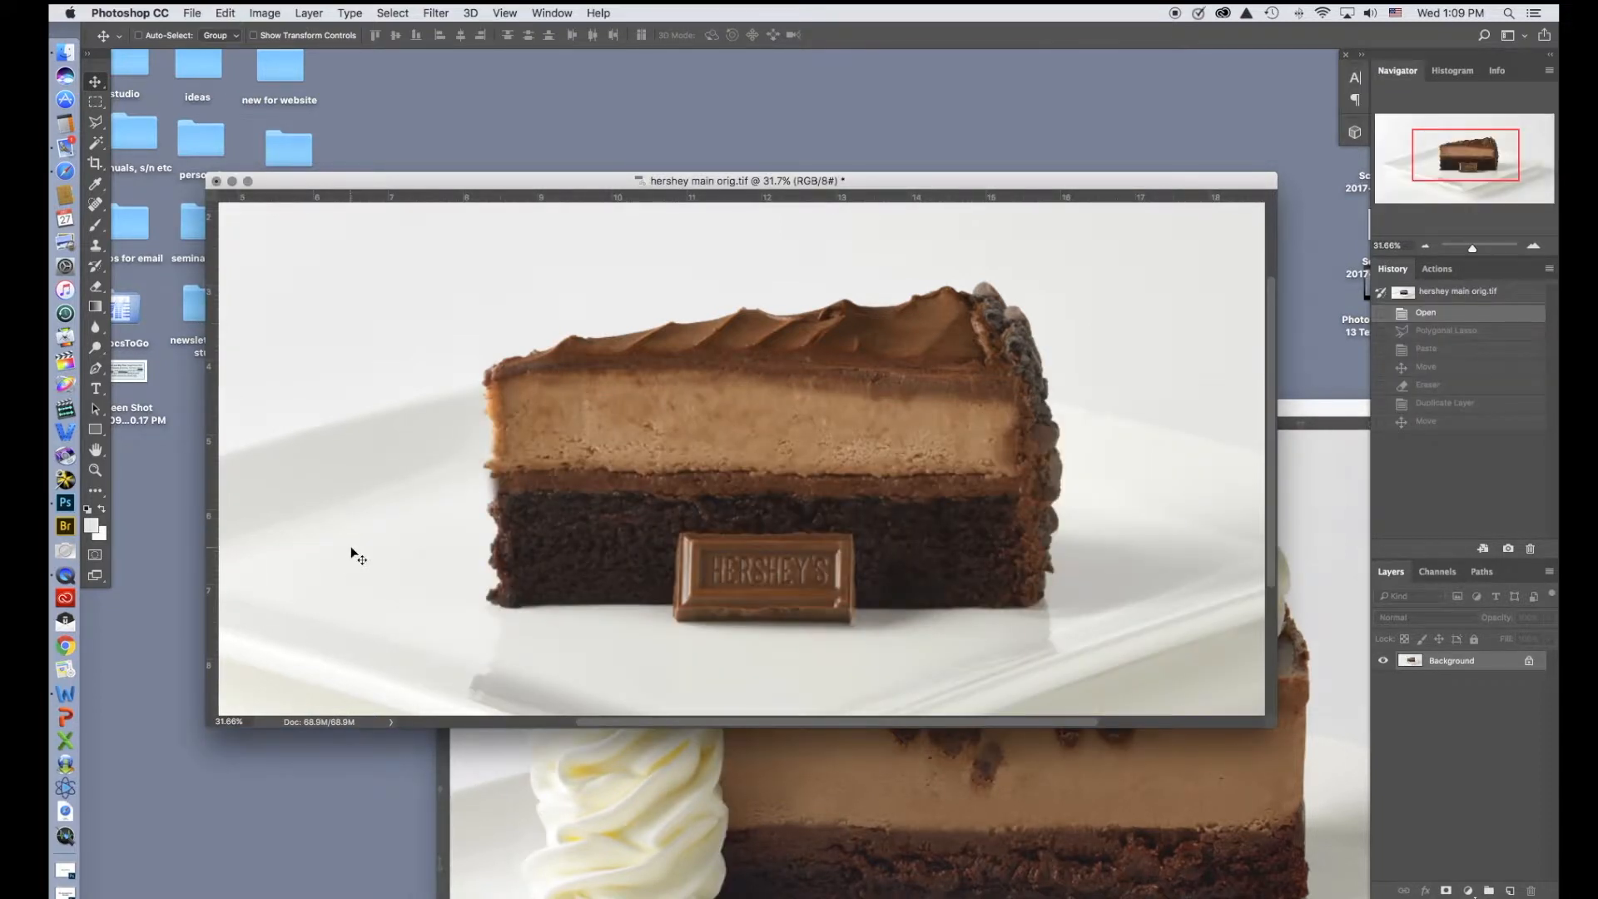
key(super+v)
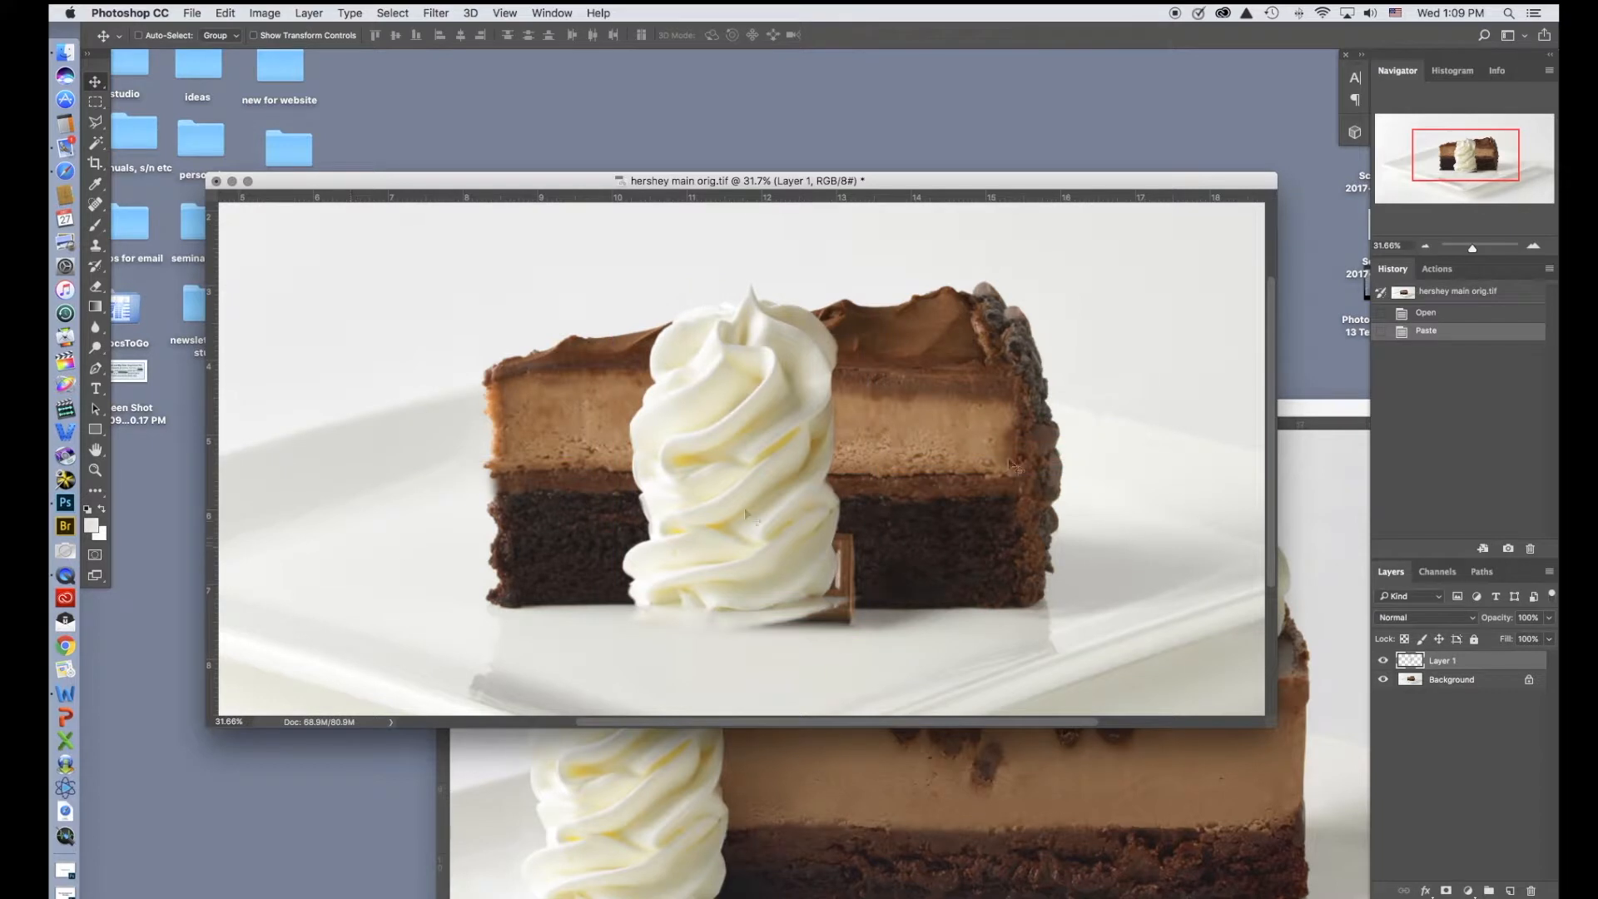
click(1426, 315)
Step: Transfer the selected whipped cream from triple chocolate ghir.tif into hershey main orig.tif with the Move tool, placing it against the cake's left end
click(881, 797)
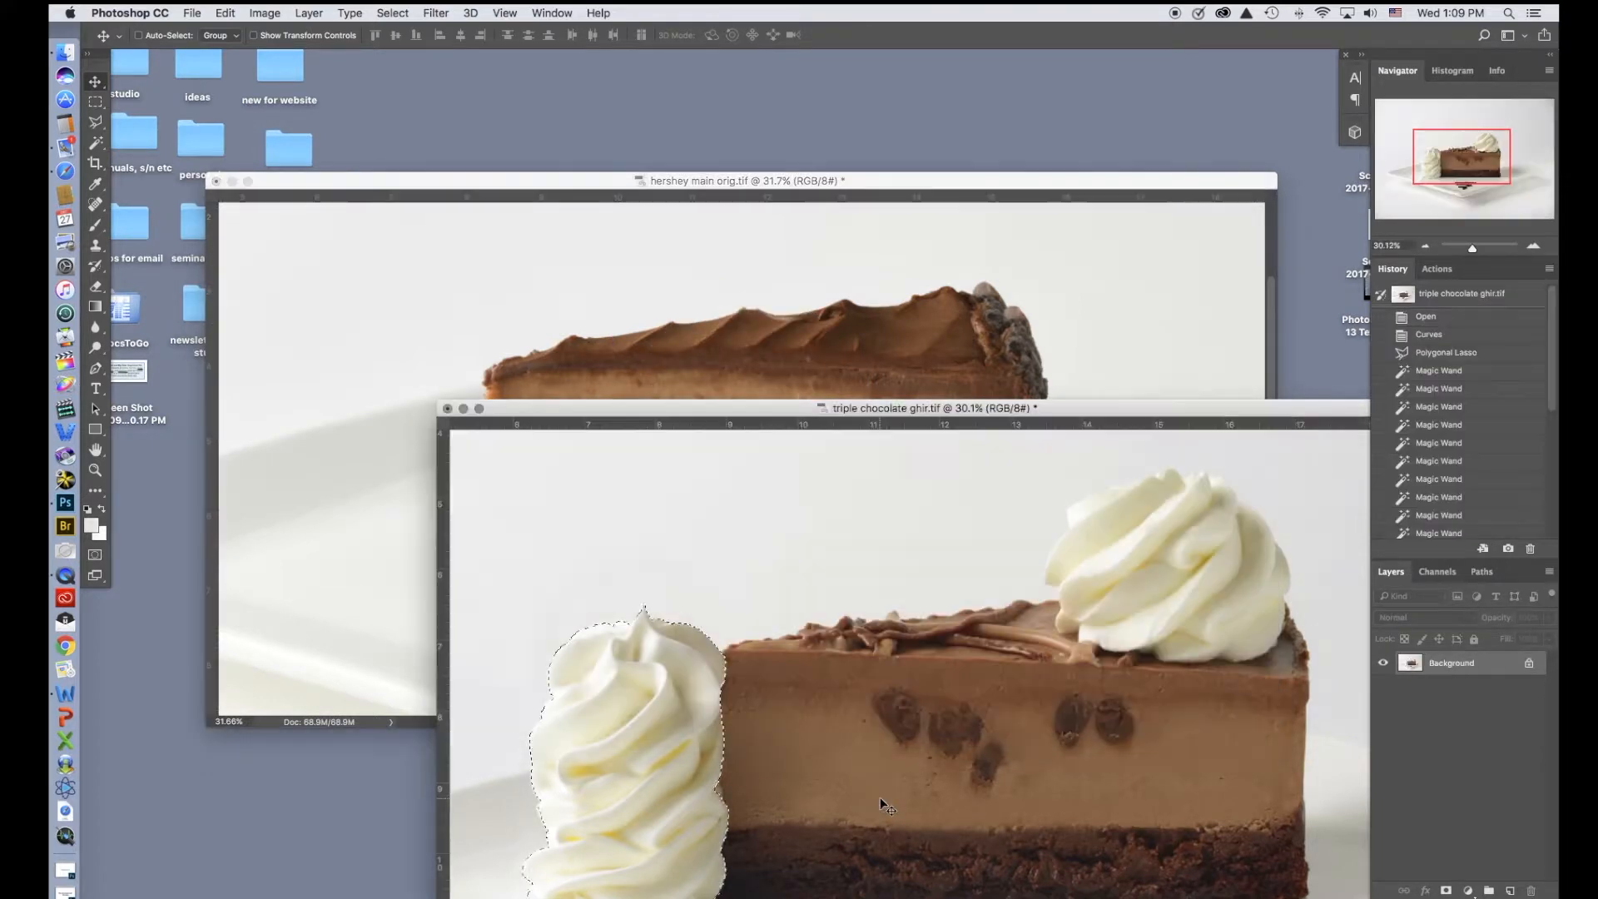
key(v)
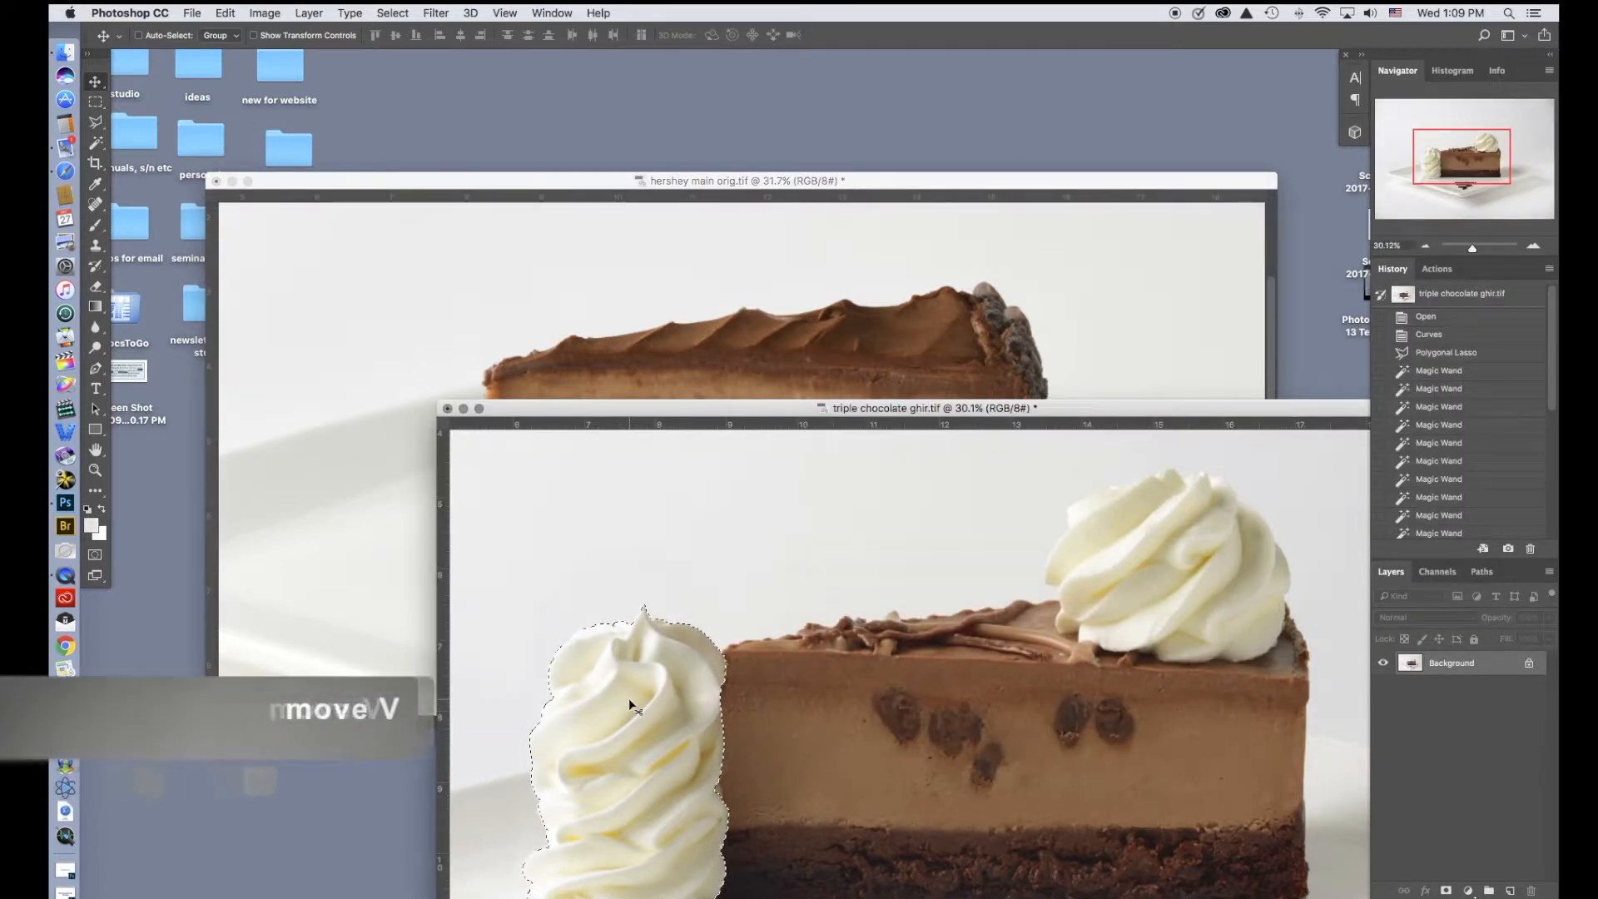
drag(626, 697, 328, 460)
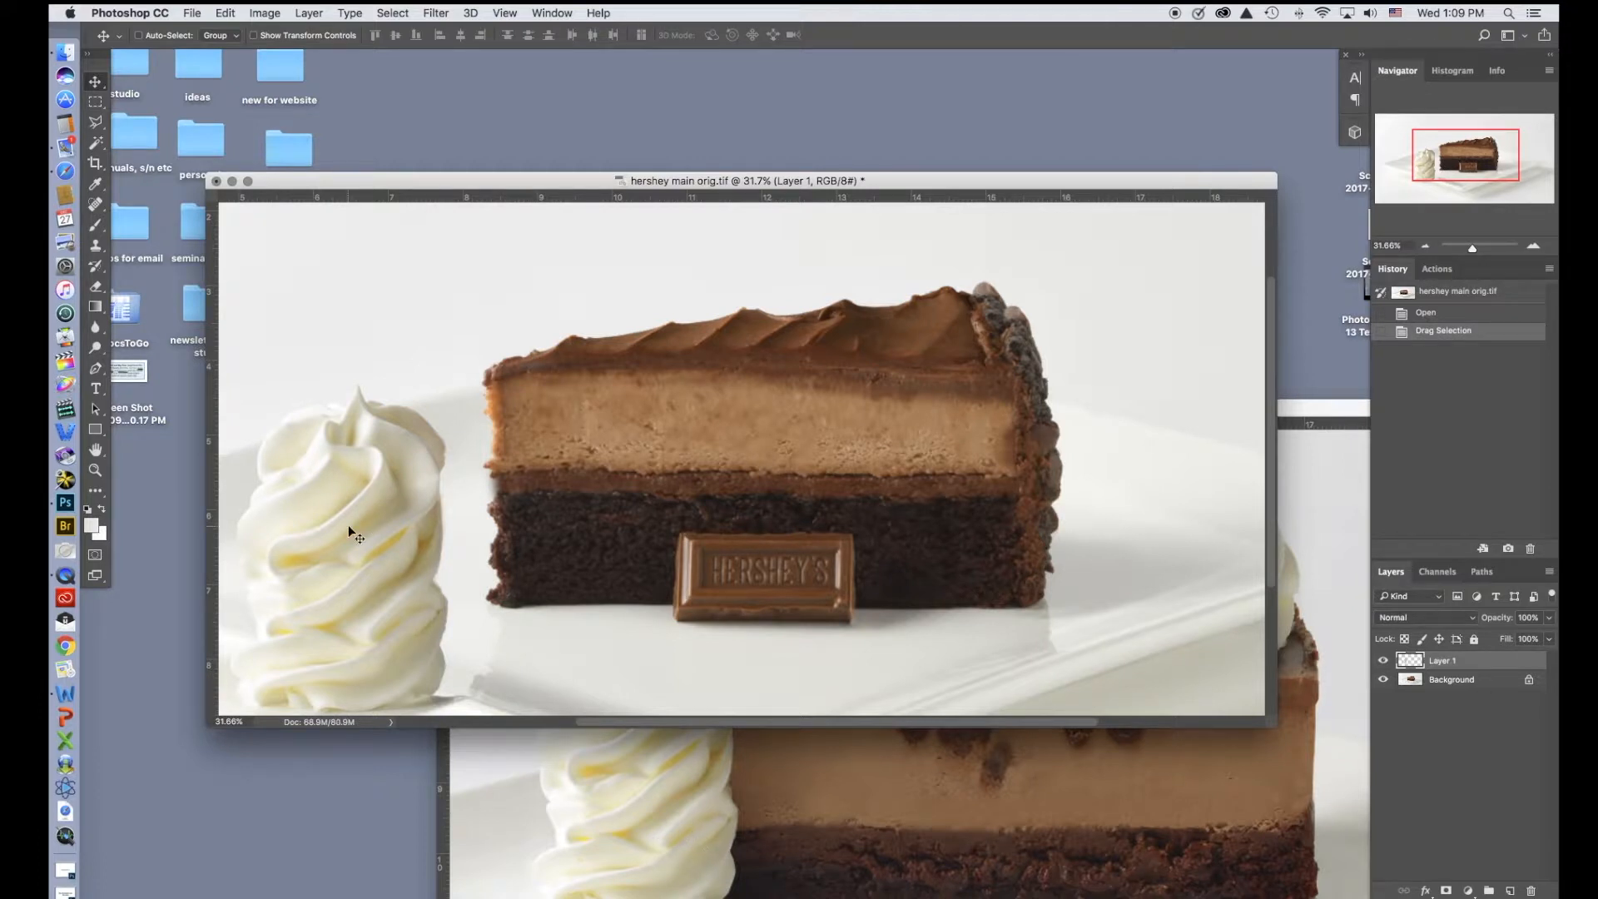
drag(346, 538, 471, 453)
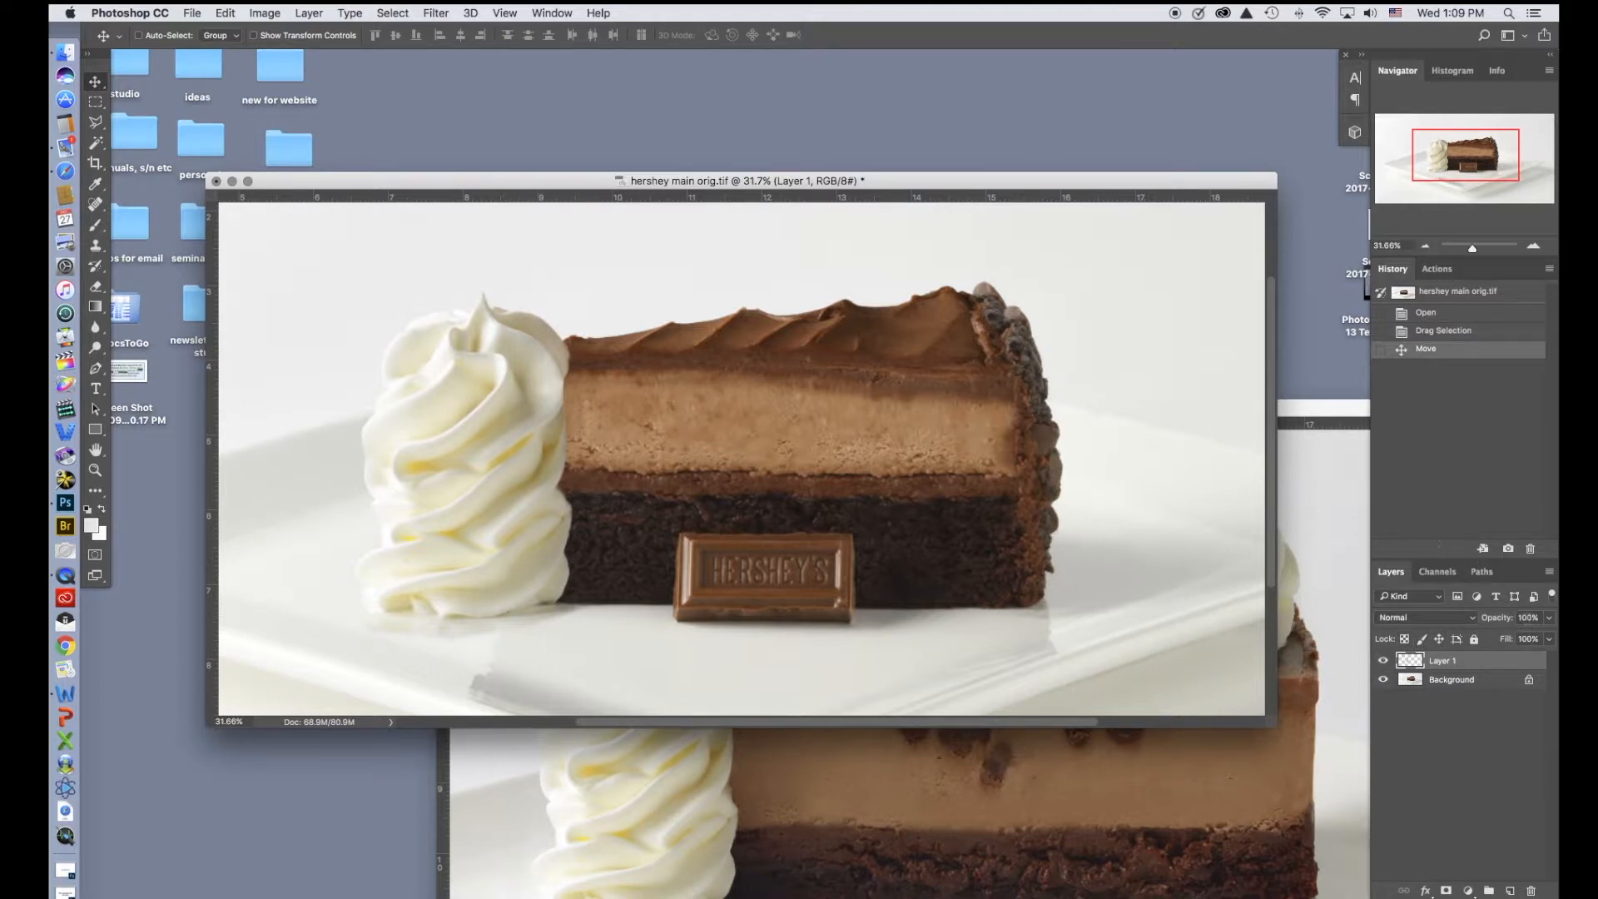
Step: Fine-tune the whipped cream's position with Layer 1 lowered to 51% opacity, and restore the layer to 100%
click(1550, 621)
drag(1548, 637, 1513, 641)
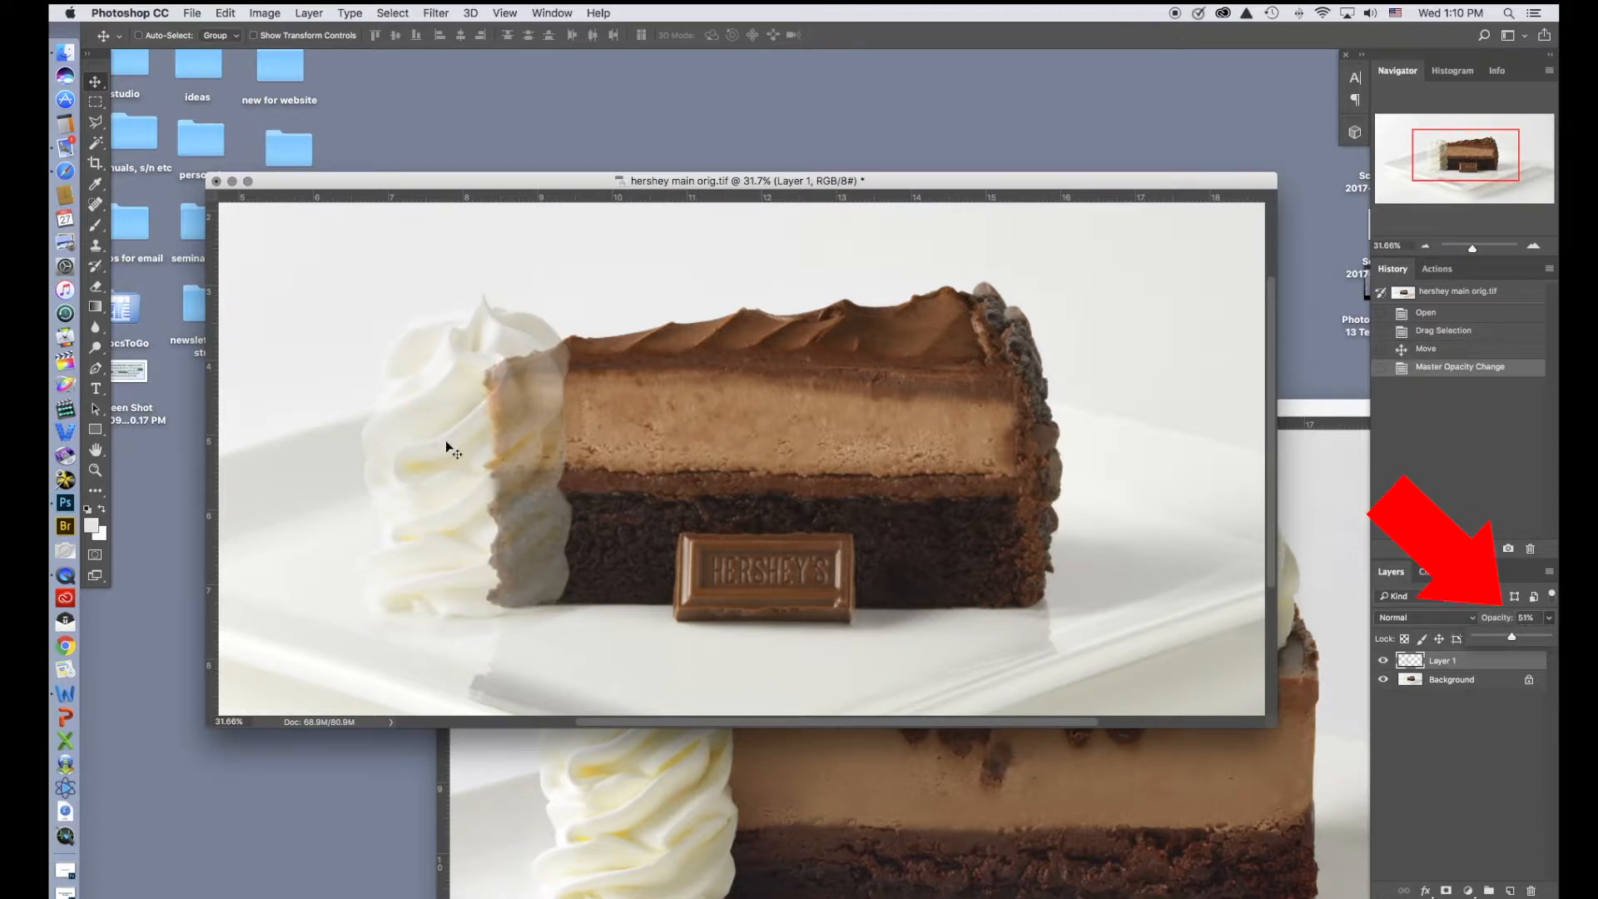
mouse_move(450, 459)
mouse_down()
mouse_move(463, 454)
mouse_move(425, 454)
mouse_move(450, 457)
mouse_up()
drag(1548, 618, 1556, 640)
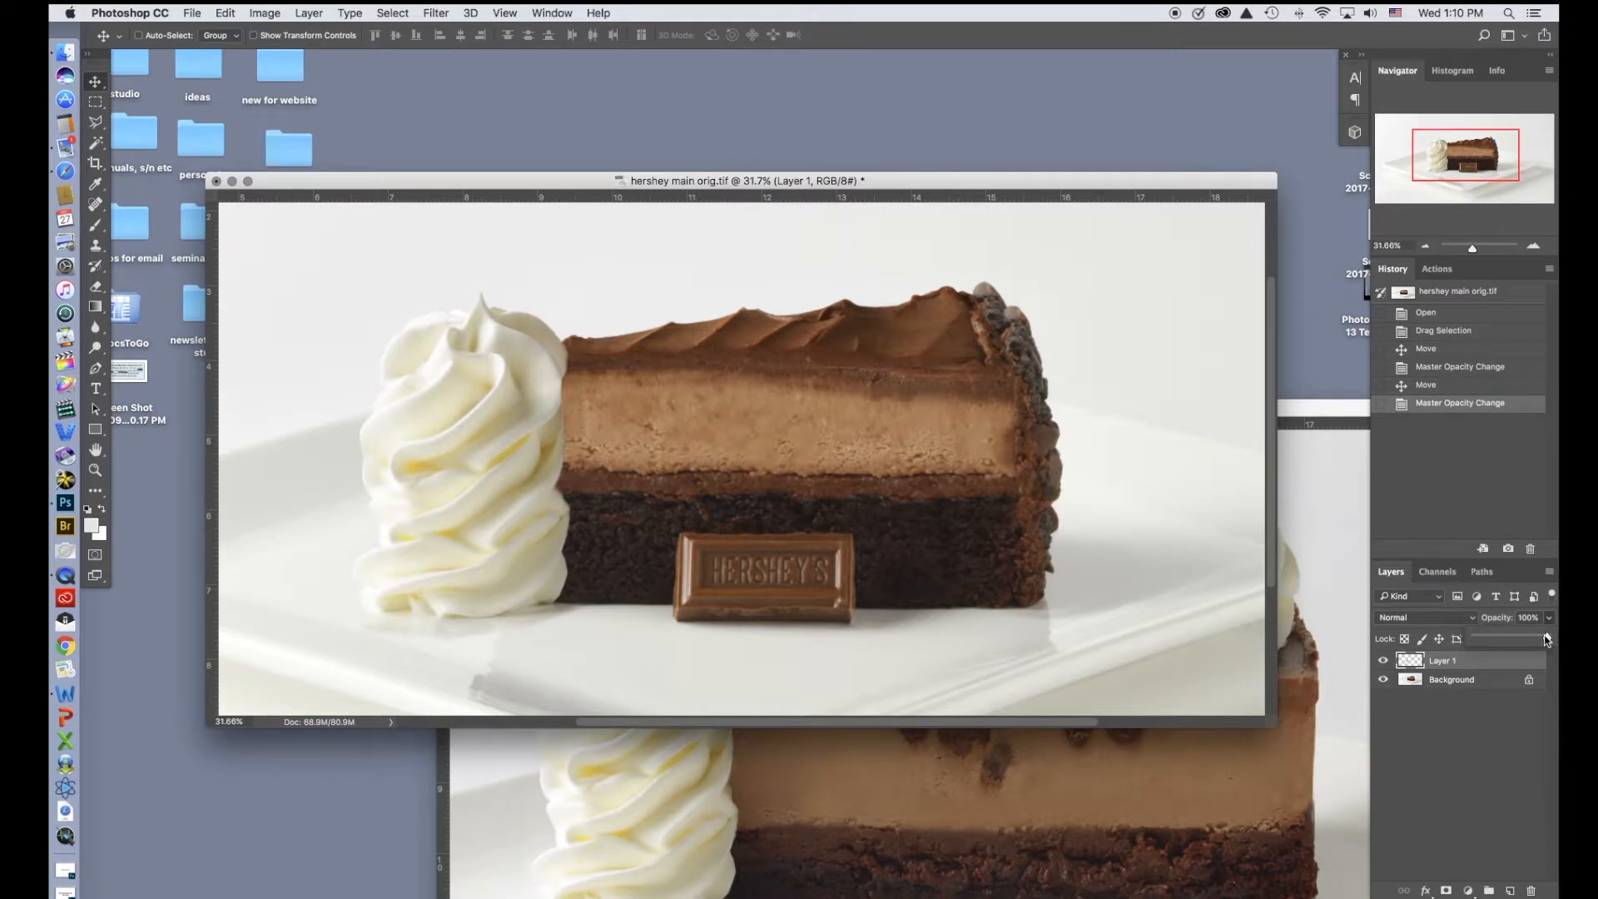
Step: Deselect the whipped cream in triple chocolate ghir.tif and select the entire canvas
click(926, 189)
click(1326, 414)
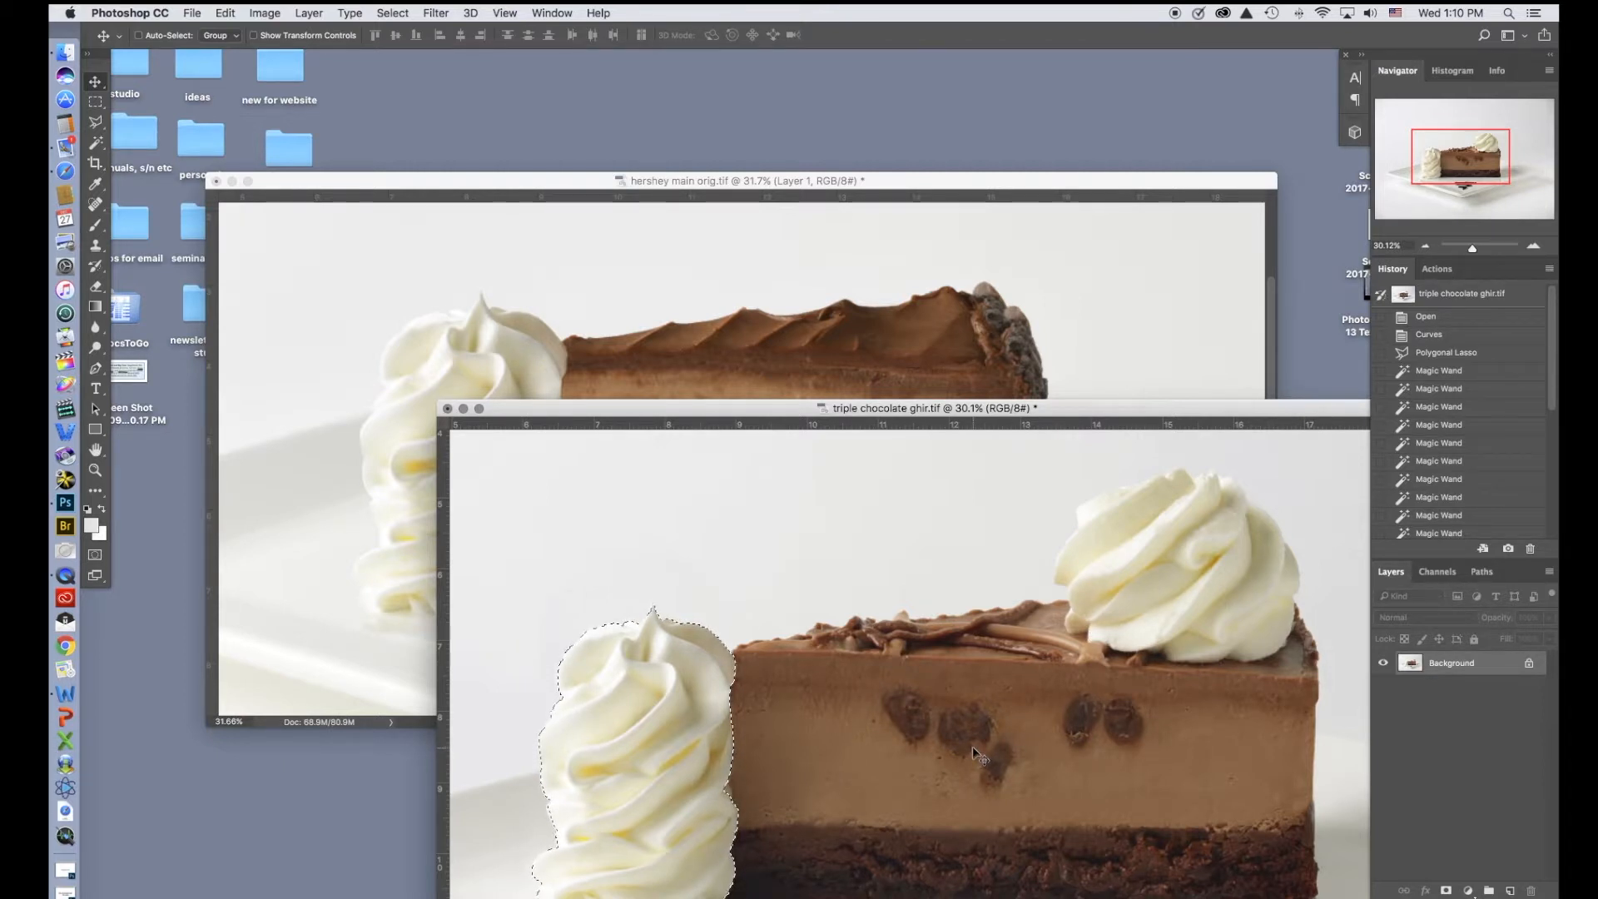
click(981, 183)
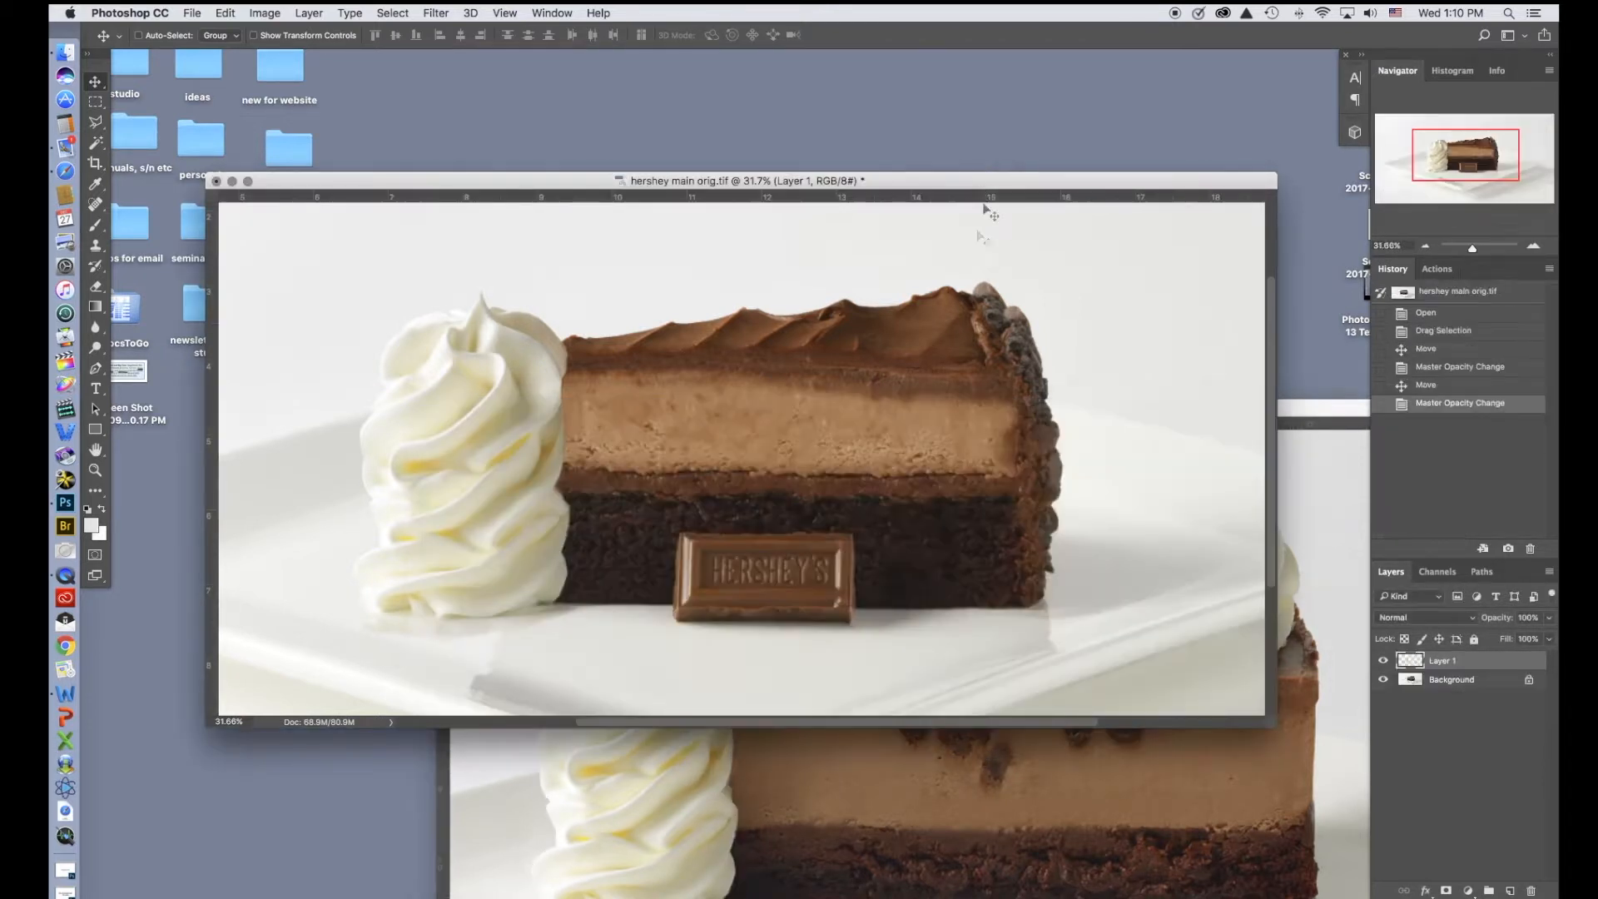
click(1306, 464)
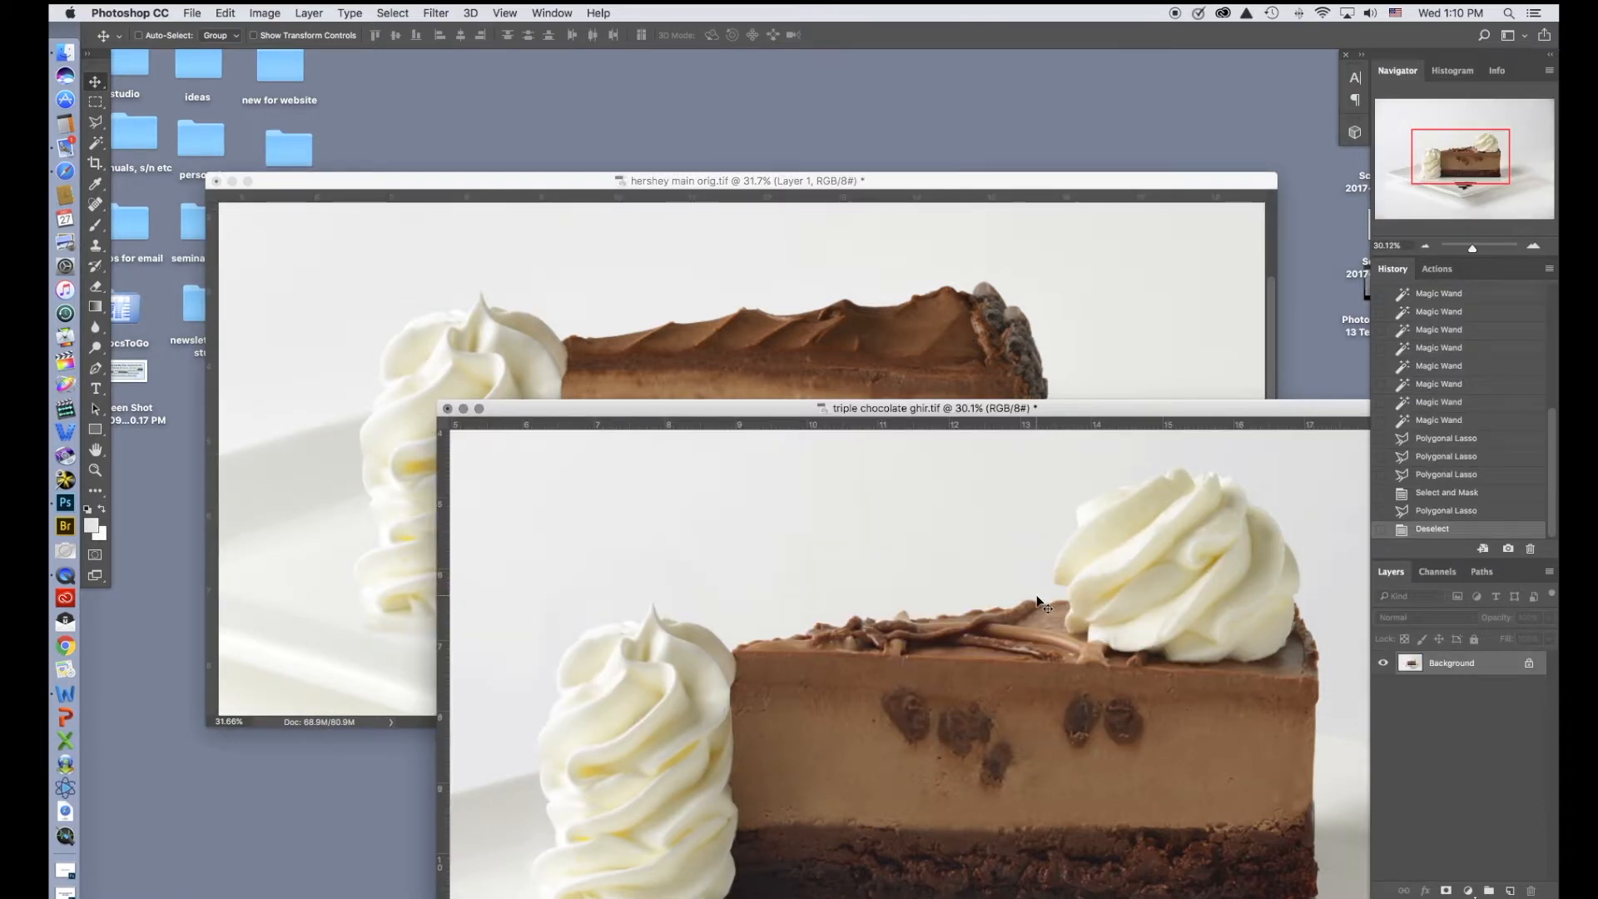
key(super+a)
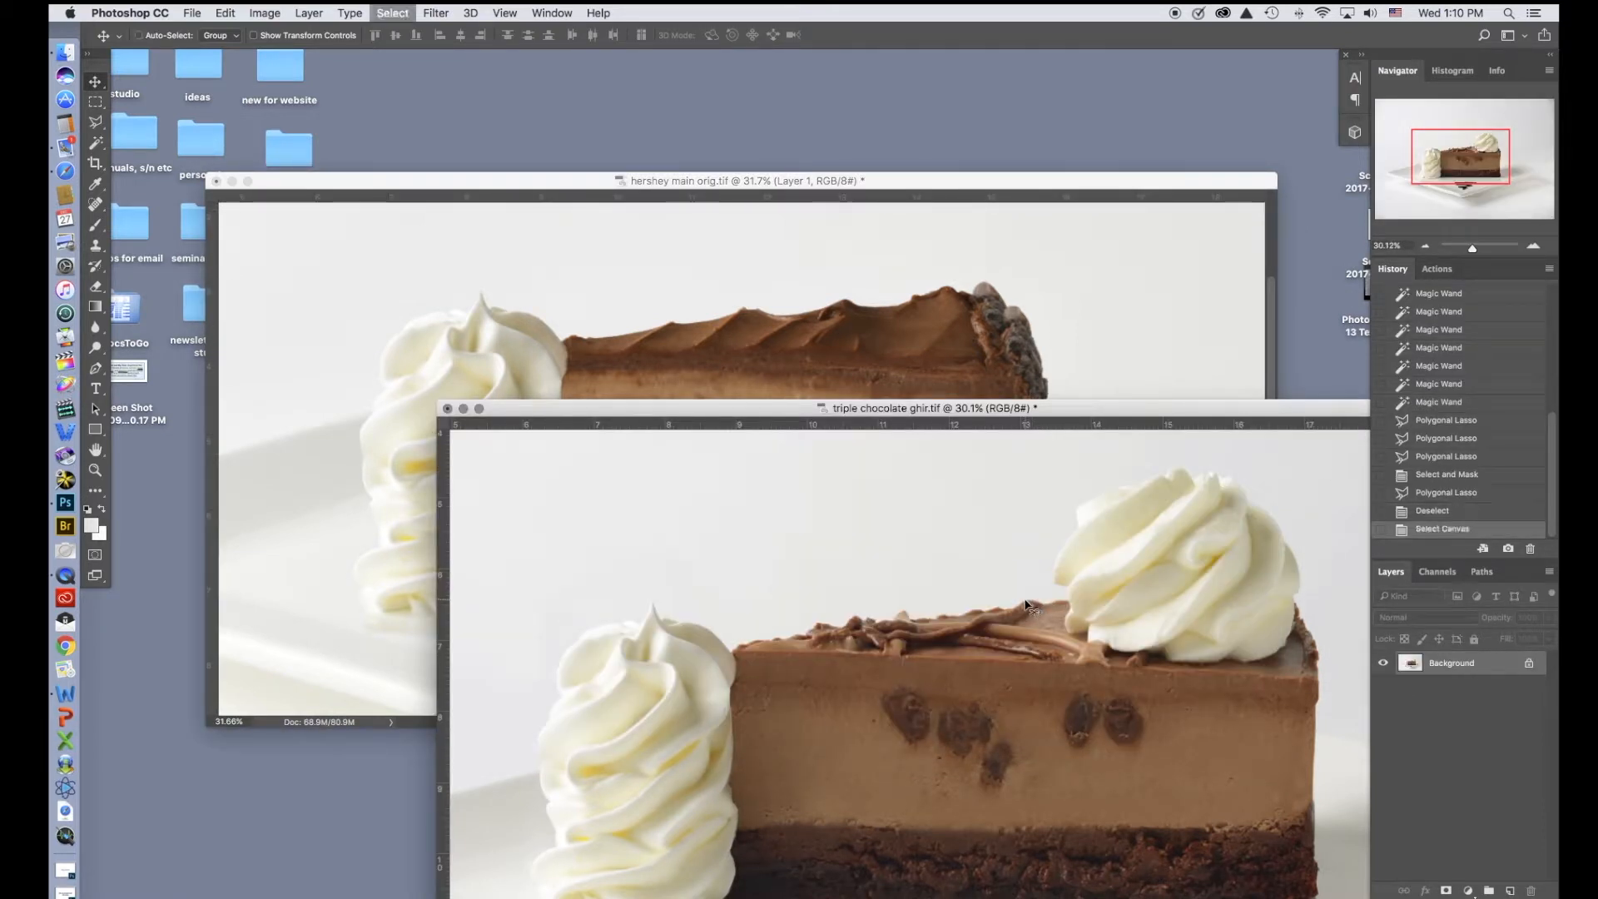
Step: Transfer the entire triple chocolate ghir.tif canvas into hershey main orig.tif with the Move tool and shift it over the cake
key(super+a)
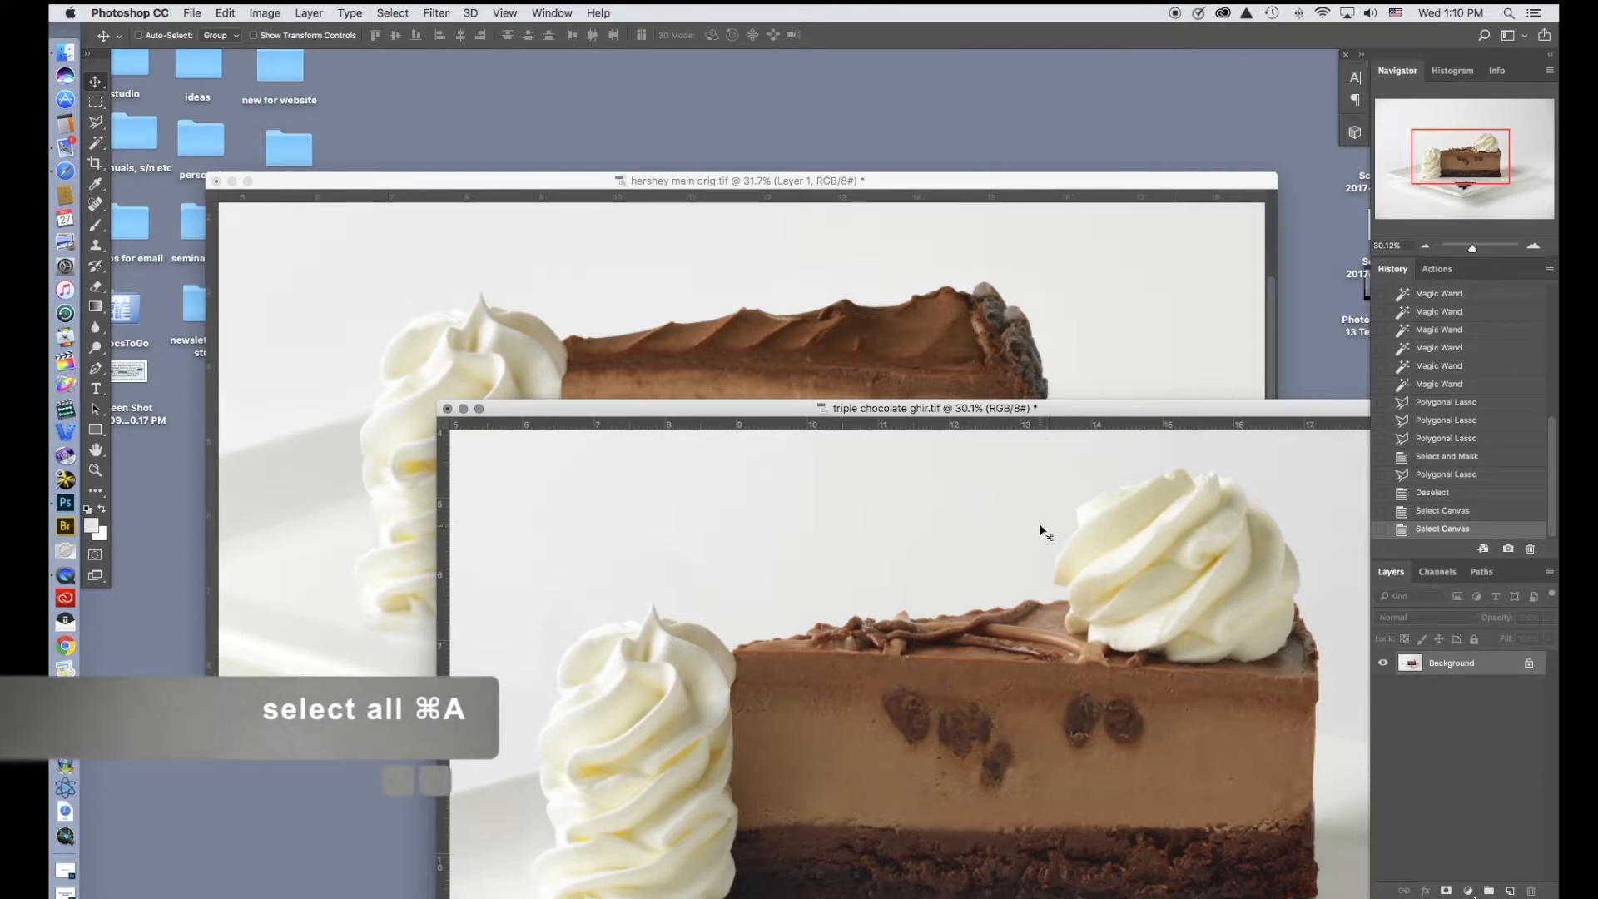
drag(1031, 525, 943, 327)
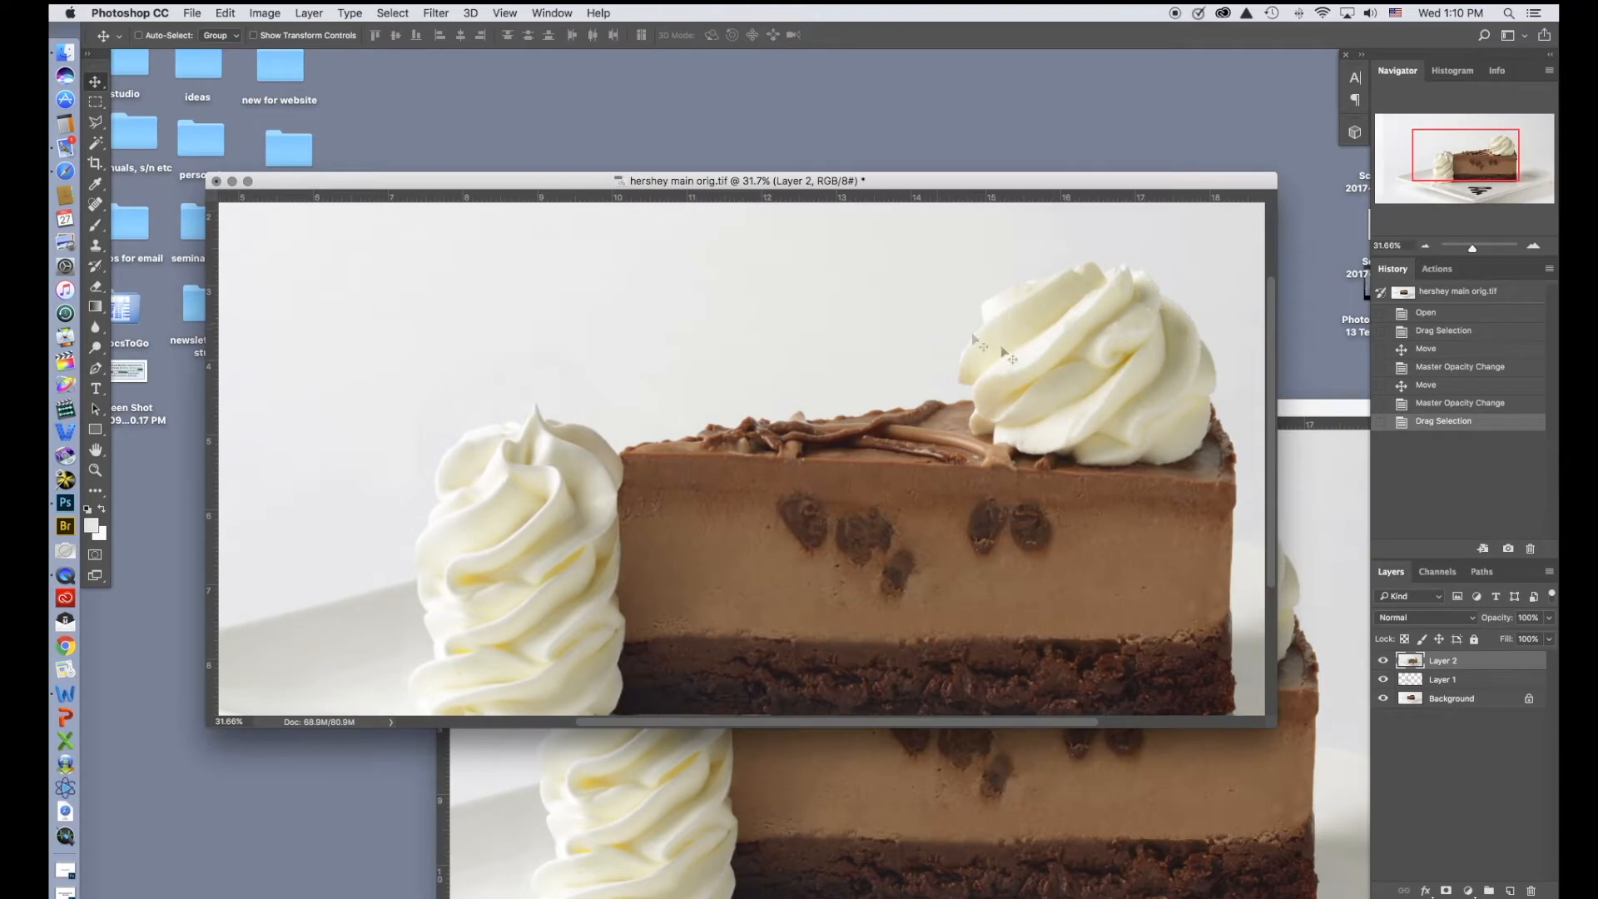
click(1056, 462)
drag(1056, 462, 982, 412)
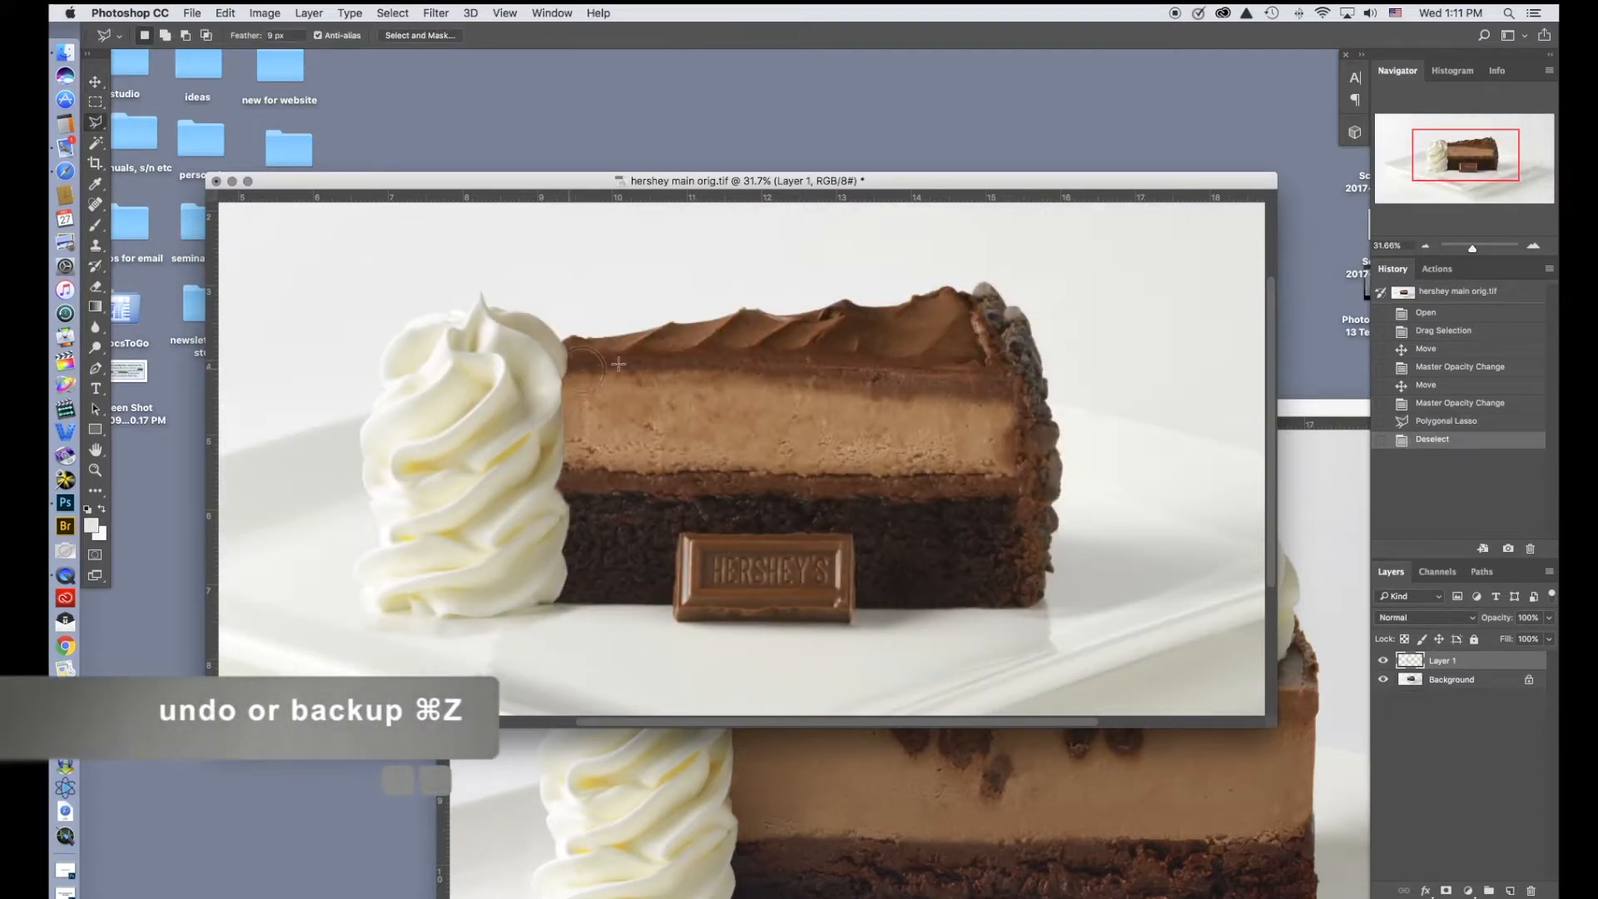
Step: Outline the front face of the Hershey cake slice with the Polygonal Lasso, going around the top of the chocolate bar to exclude it
click(592, 368)
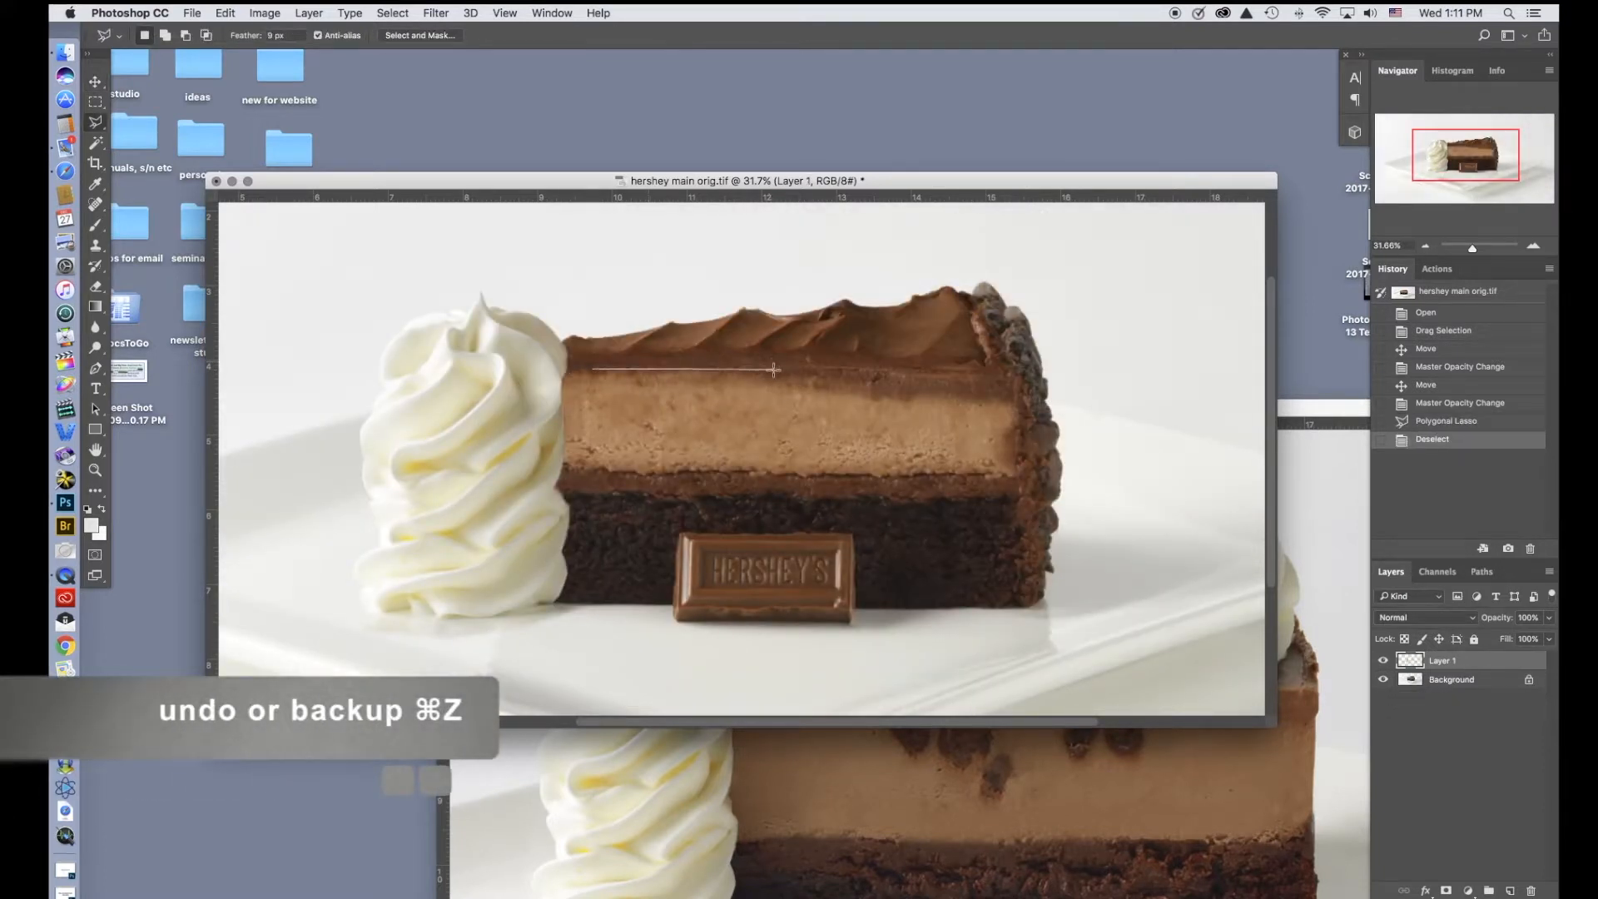
click(930, 368)
click(1014, 376)
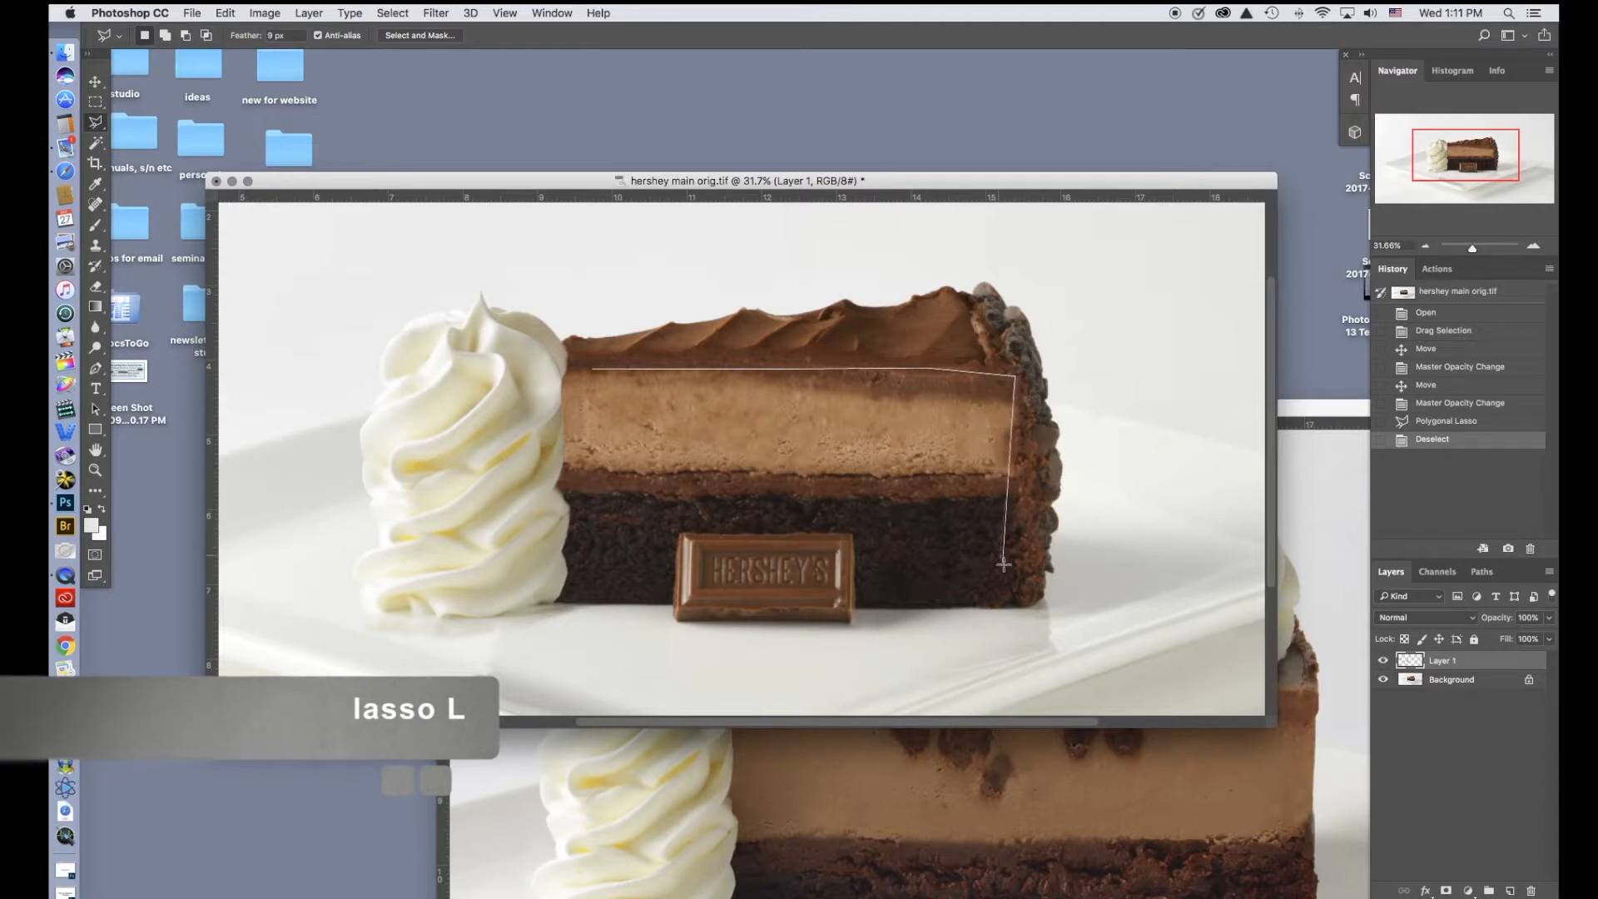
click(1017, 607)
click(857, 607)
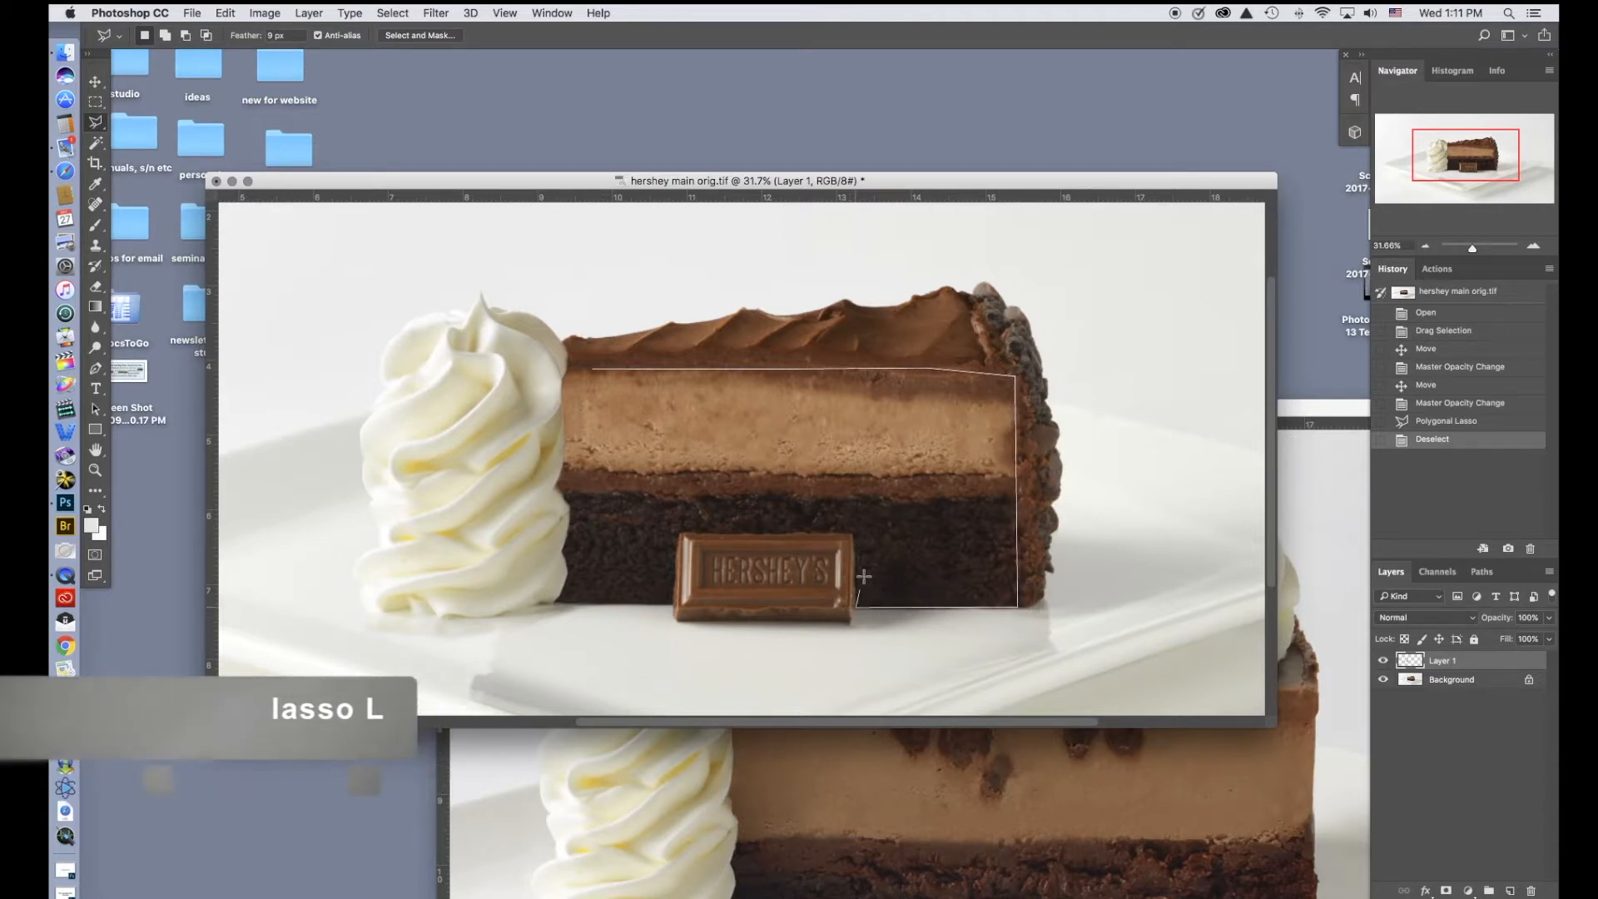
click(853, 536)
click(680, 533)
click(672, 601)
click(553, 599)
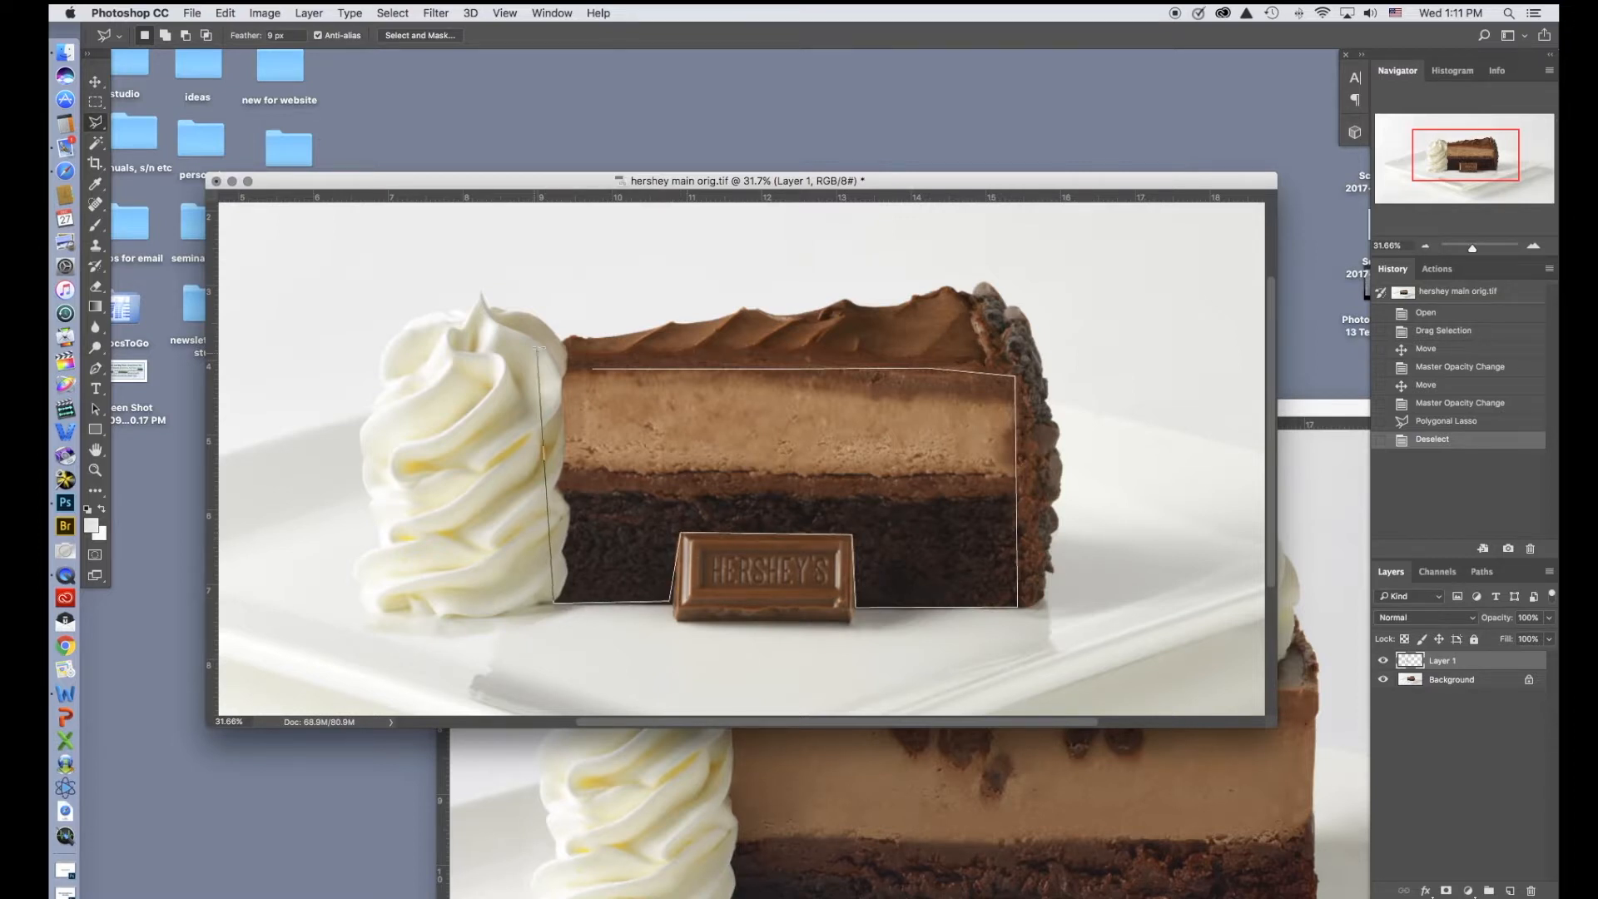
click(540, 365)
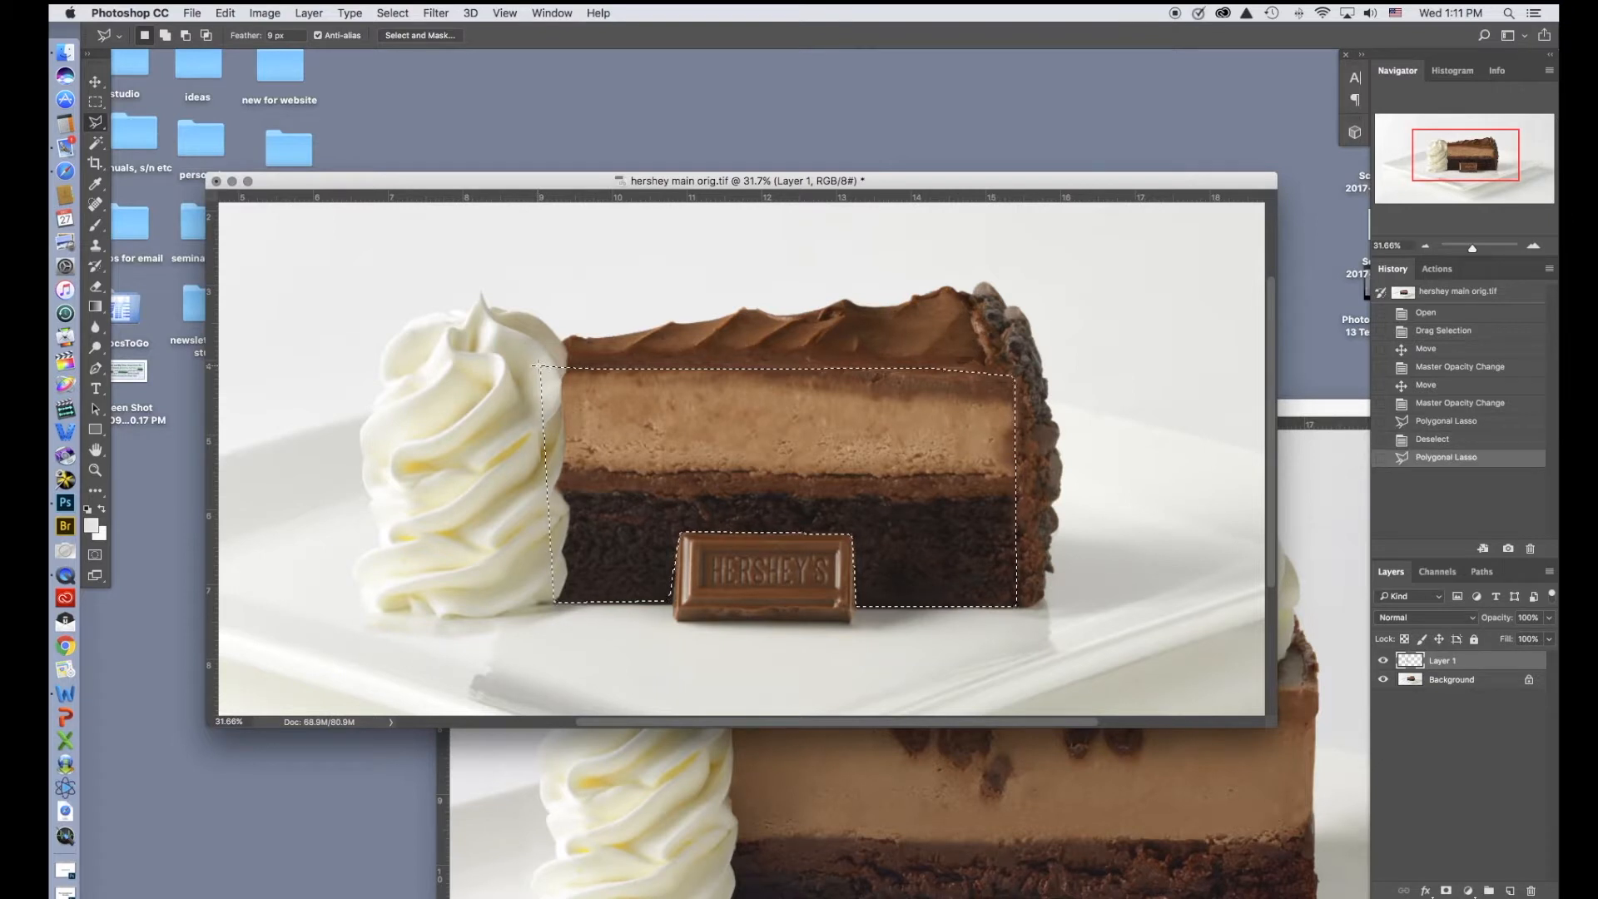
Step: Paste the copied triple chocolate image into the selection on the Background layer, and reposition it so its filling and crust fill the cake face
click(1445, 681)
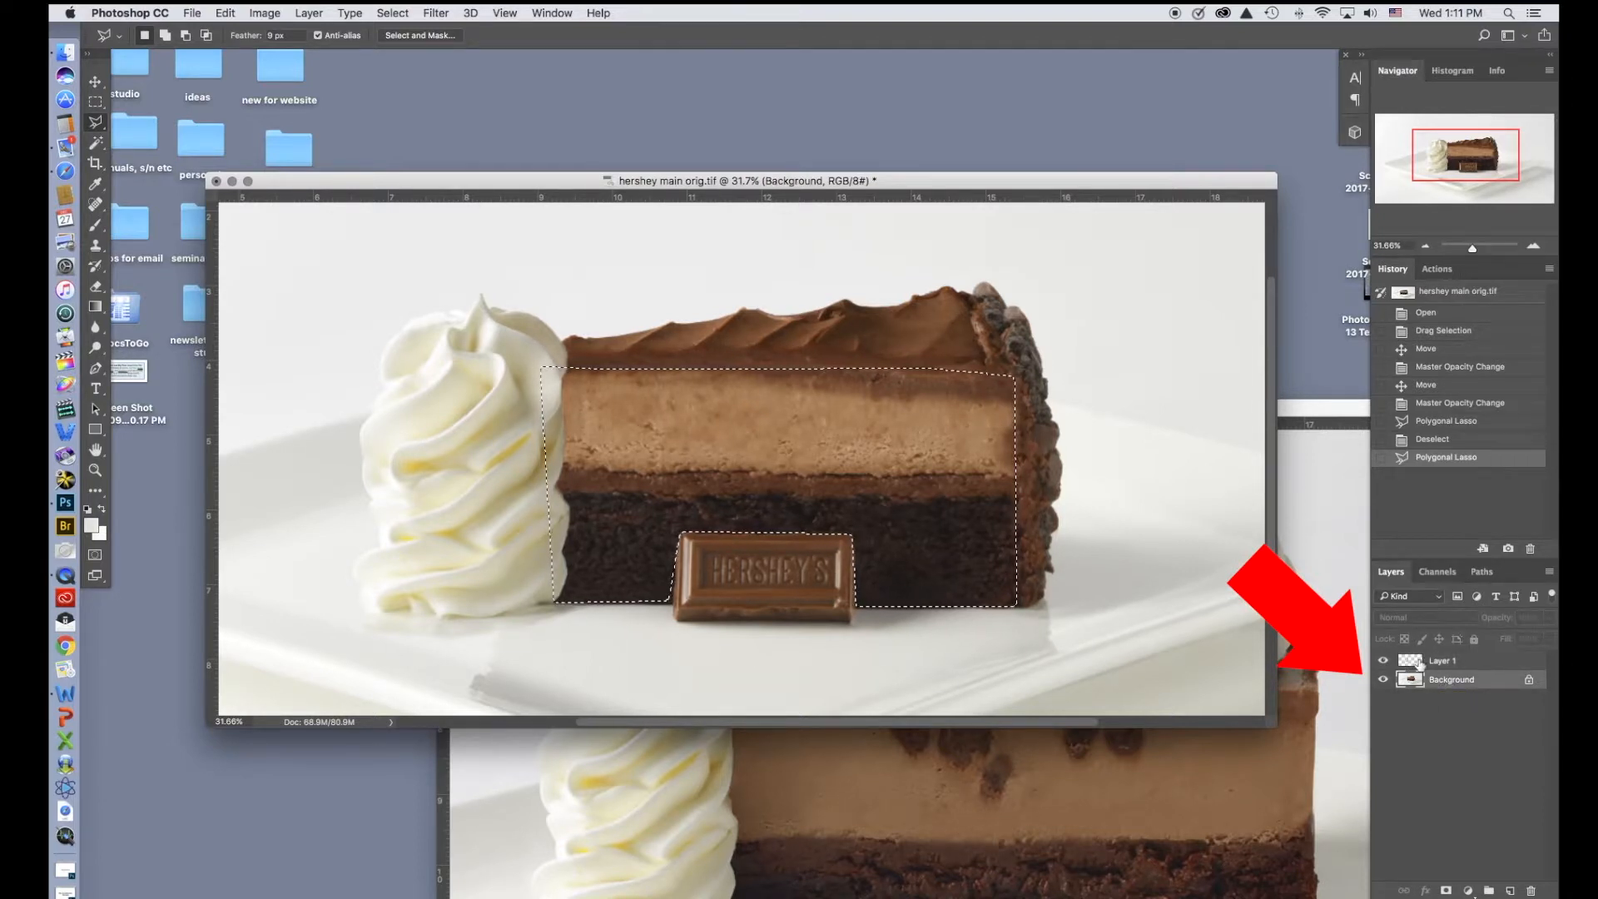
mouse_move(1420, 664)
mouse_down()
mouse_move(1314, 715)
mouse_move(1259, 721)
mouse_move(1148, 676)
mouse_move(1114, 686)
mouse_move(1130, 692)
mouse_up()
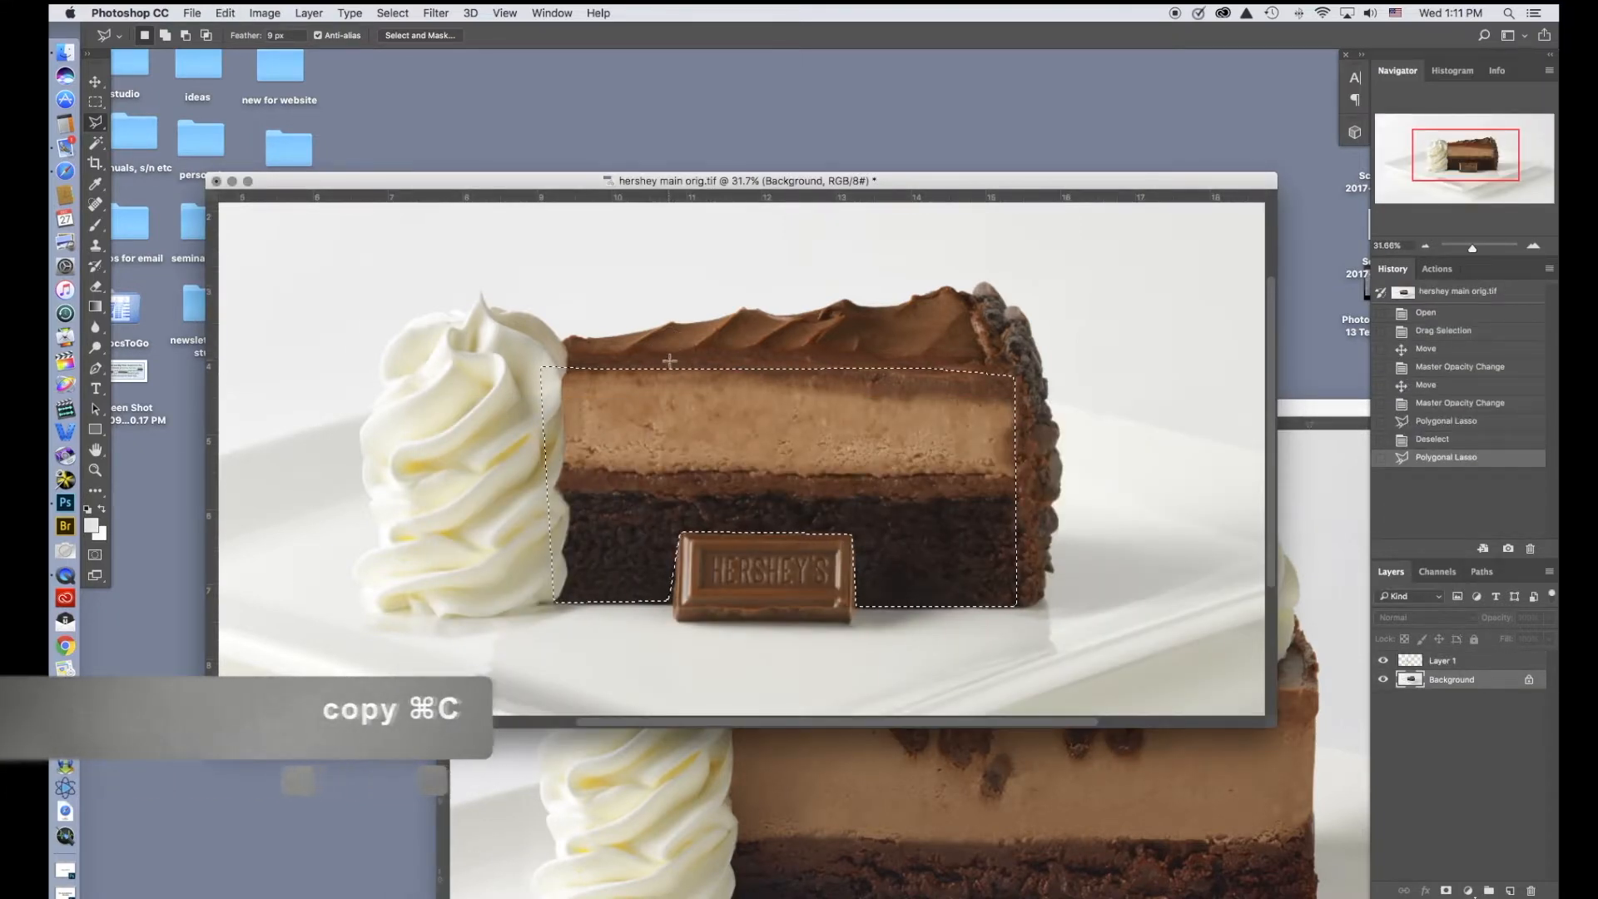
click(225, 13)
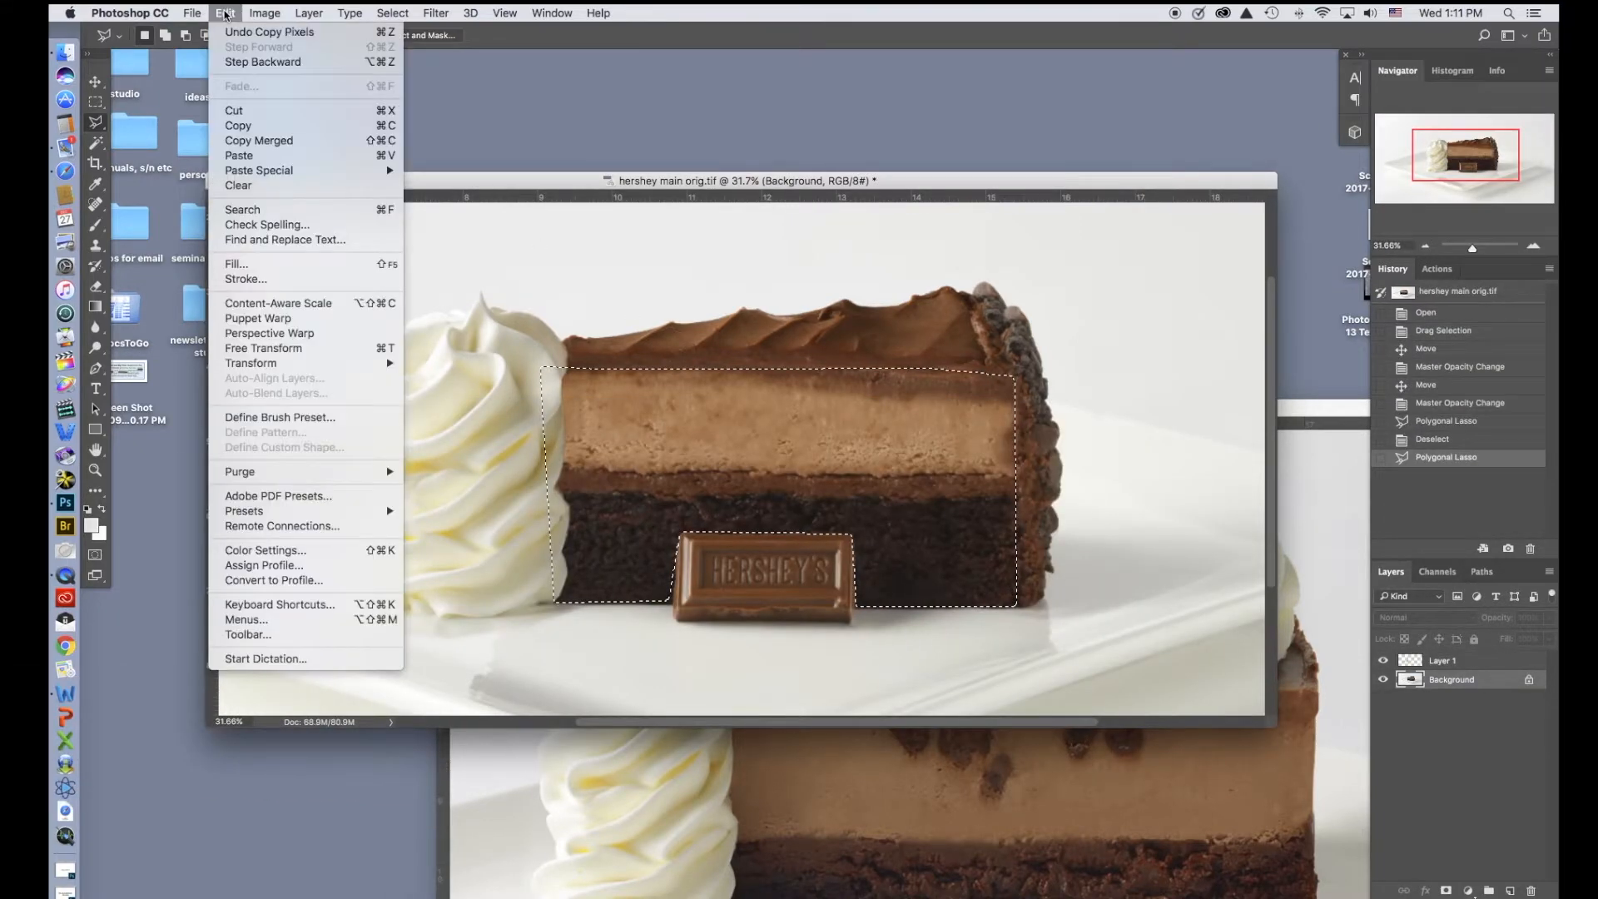
mouse_move(333, 170)
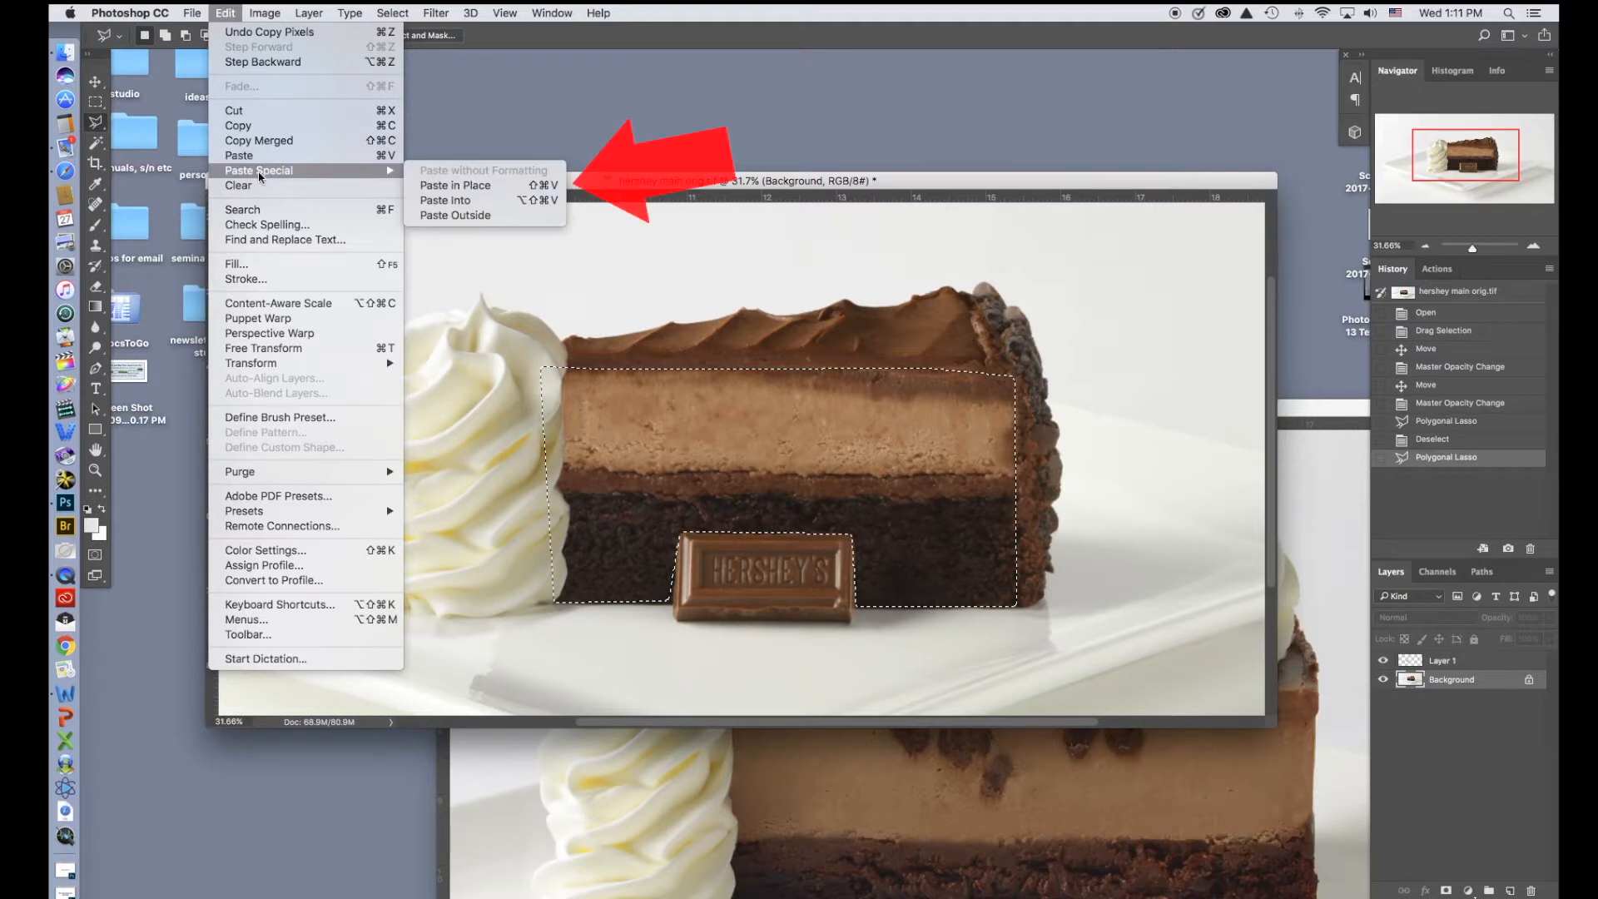
click(450, 202)
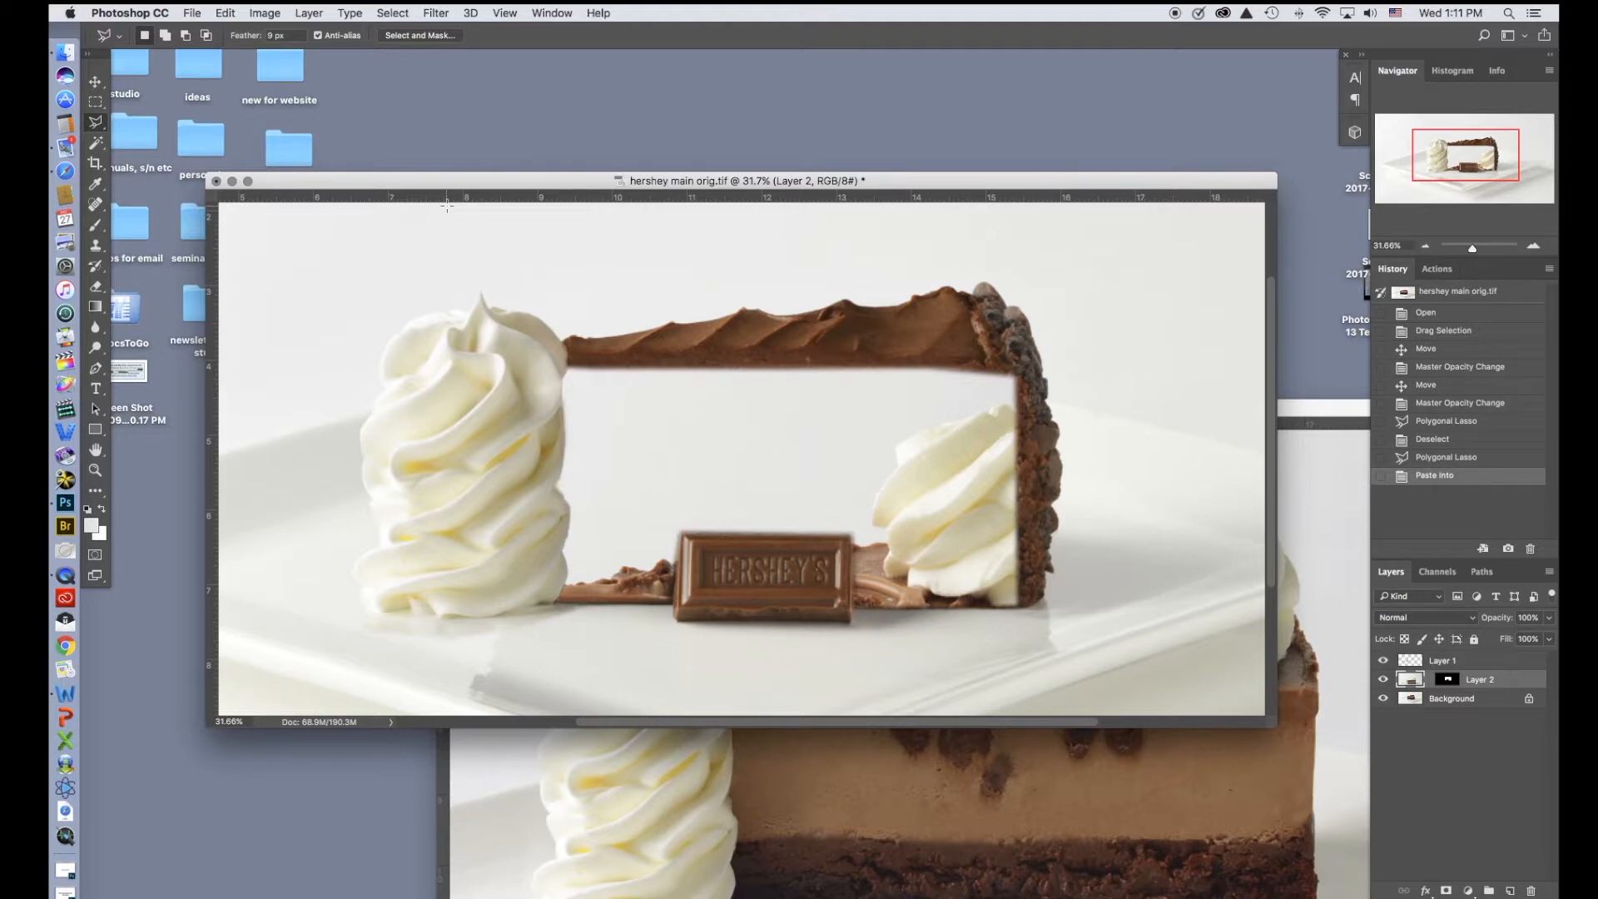
key(v)
drag(920, 505, 871, 441)
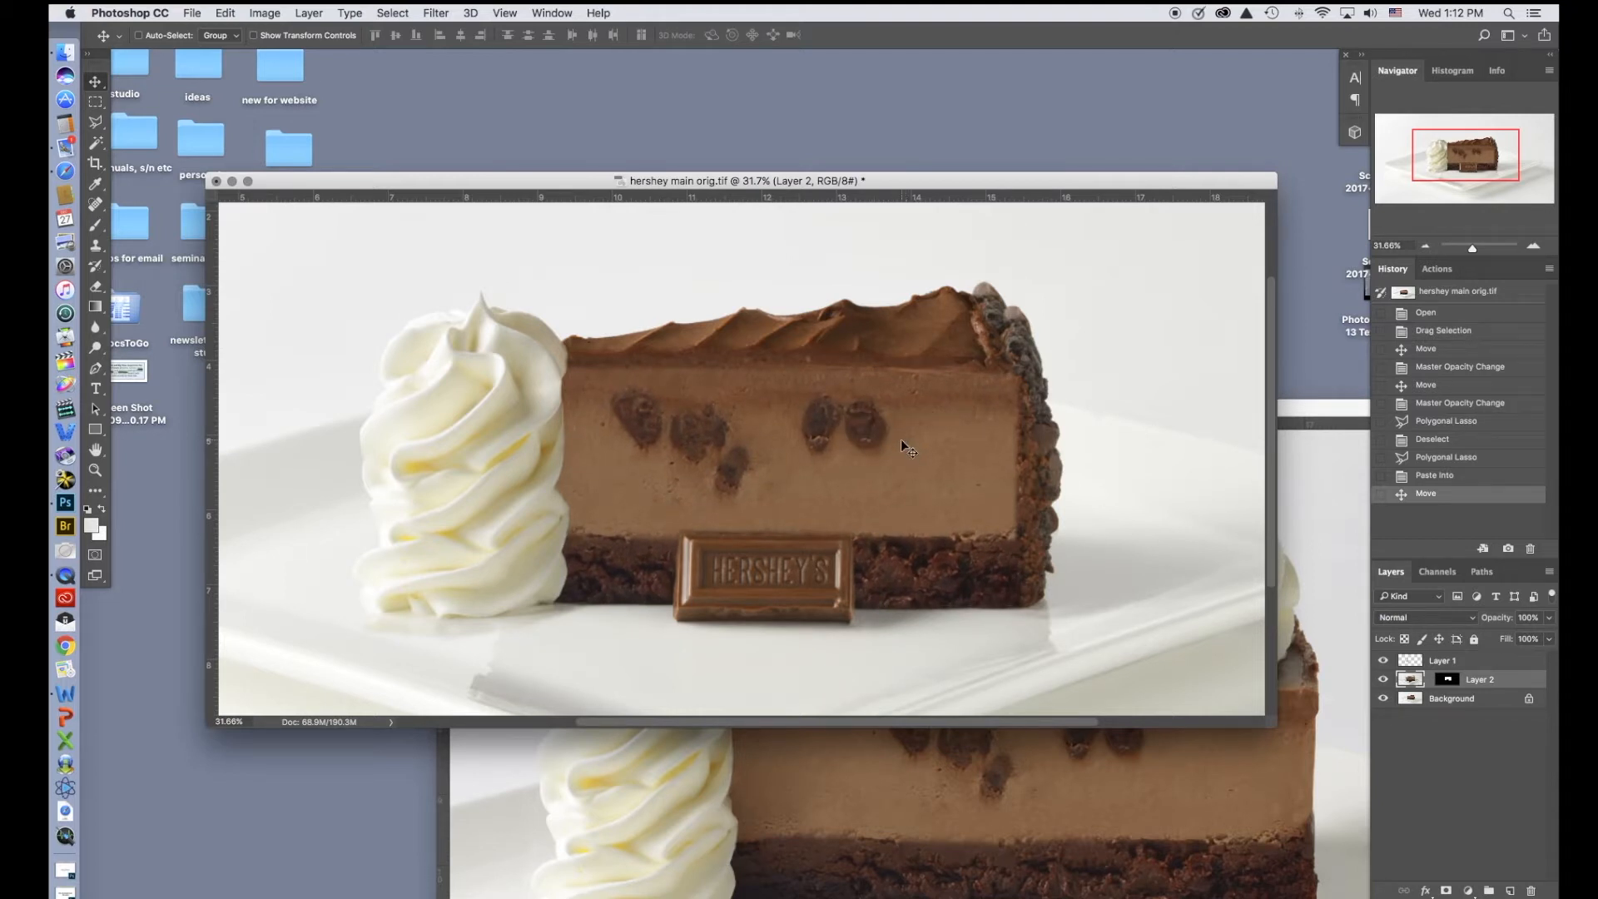
click(225, 12)
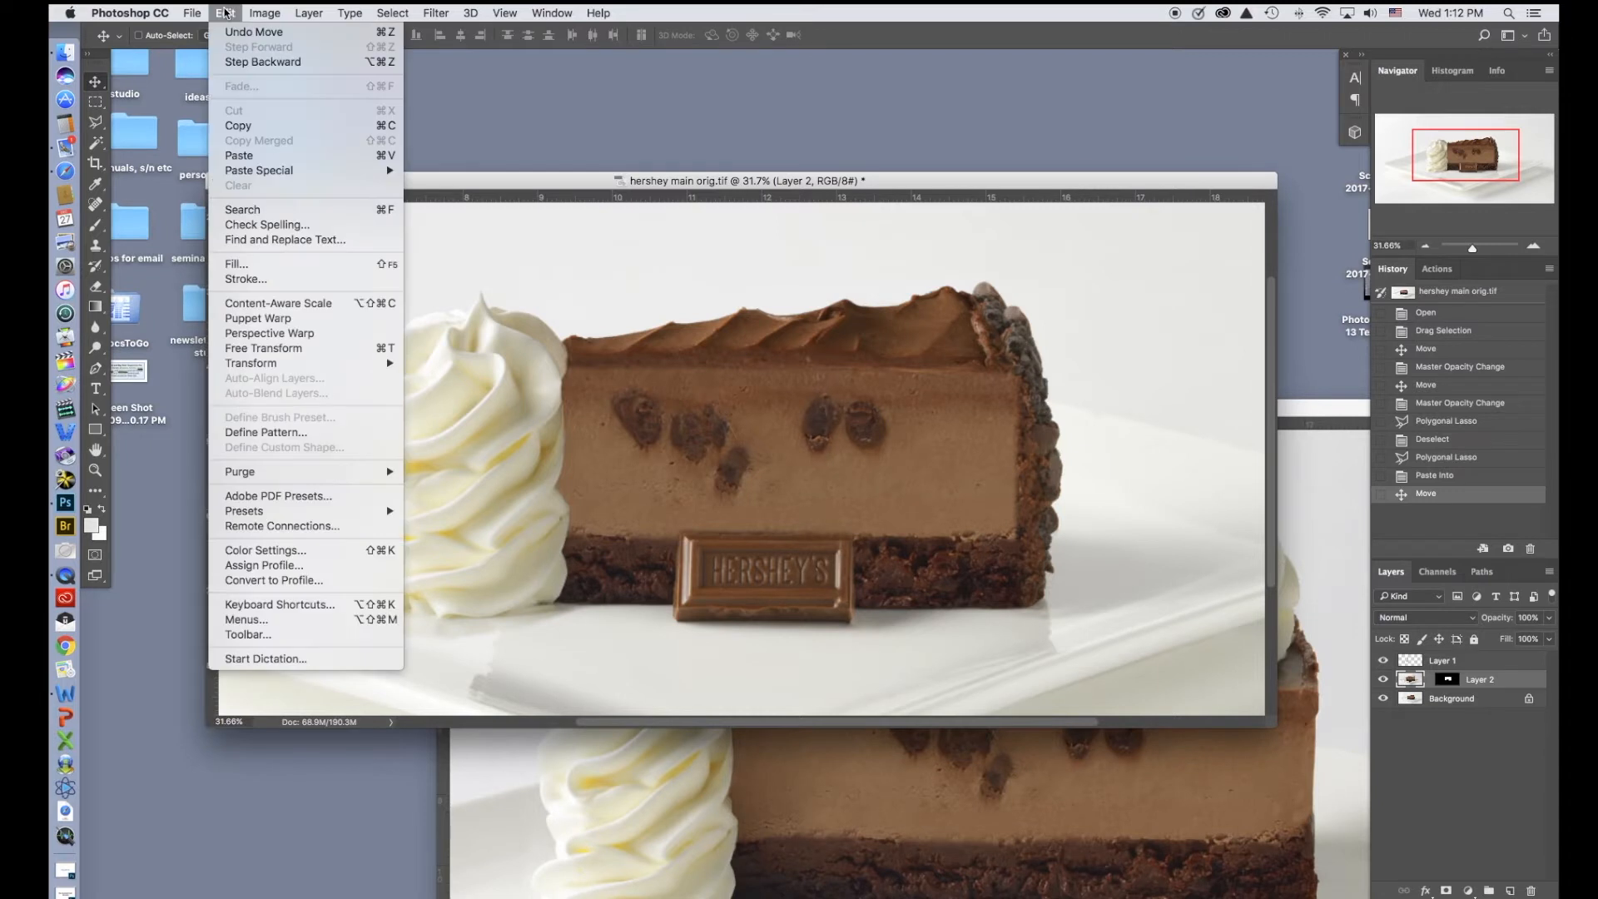
mouse_move(262, 176)
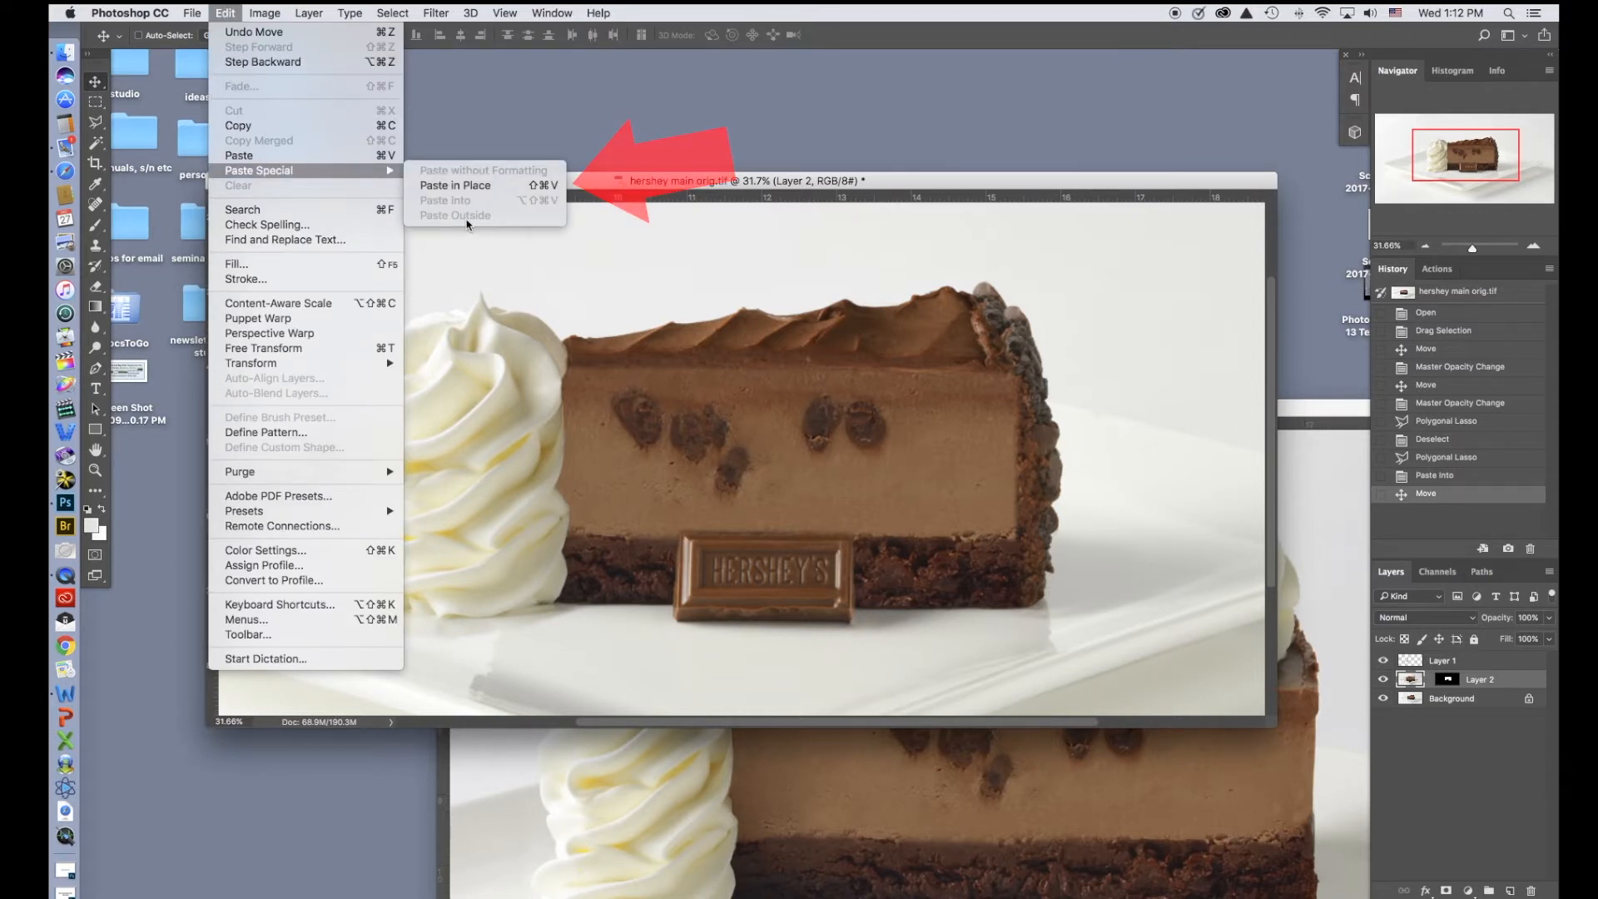
click(946, 193)
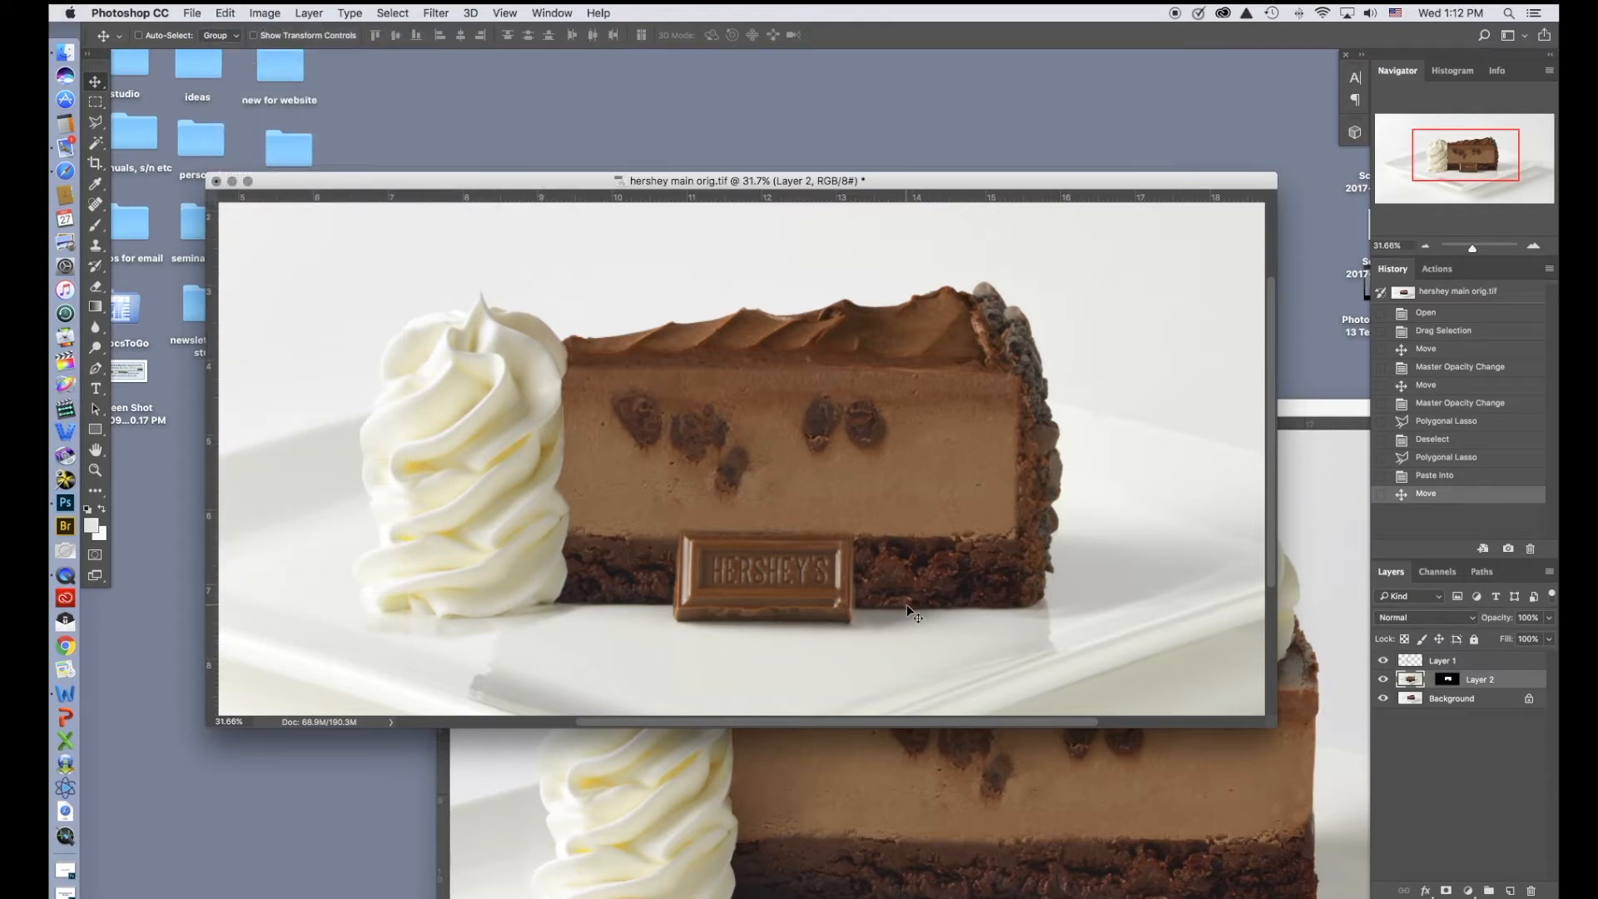
click(265, 12)
mouse_move(225, 13)
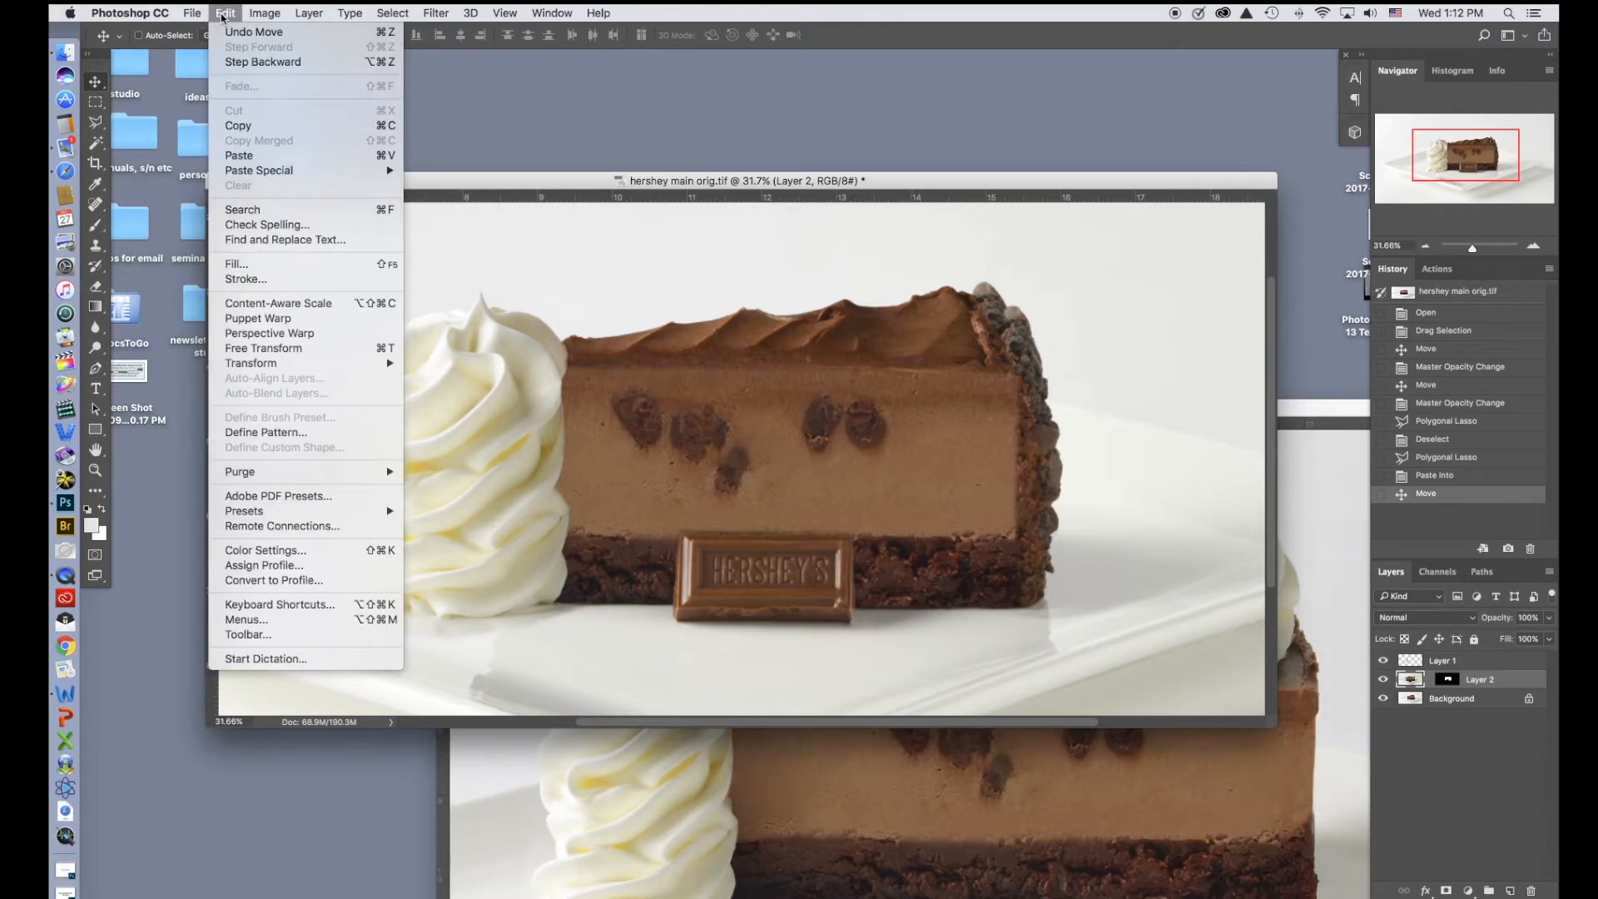
mouse_move(246, 173)
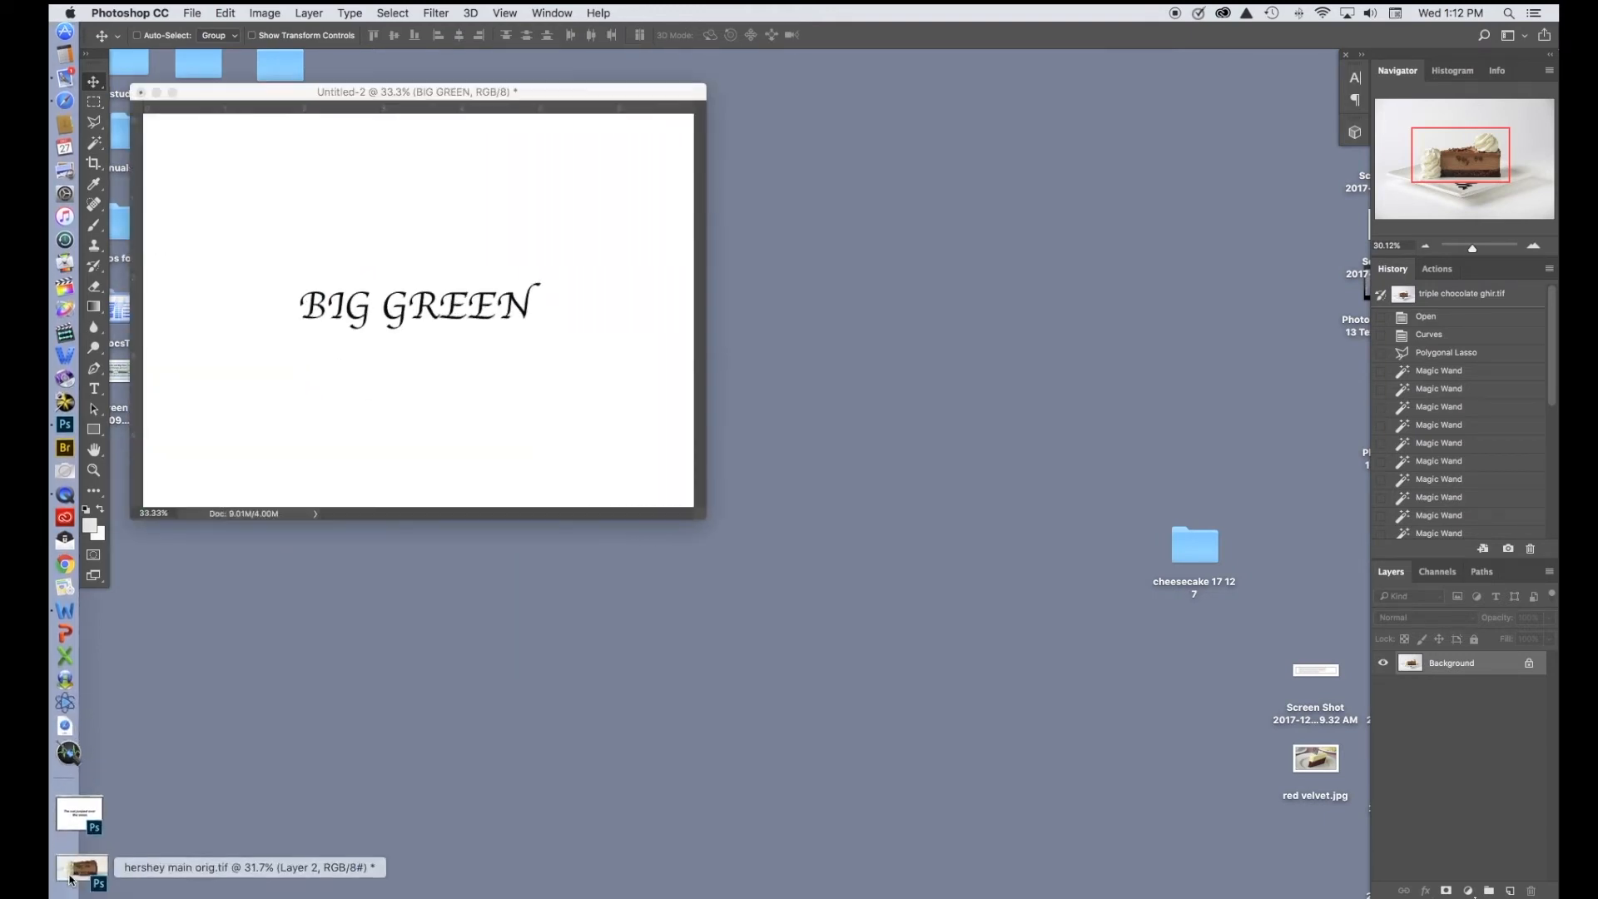
Step: Restore the minimized Untitled-1 document and copy the BIG GREEN text from the type layer in Untitled-2
click(79, 814)
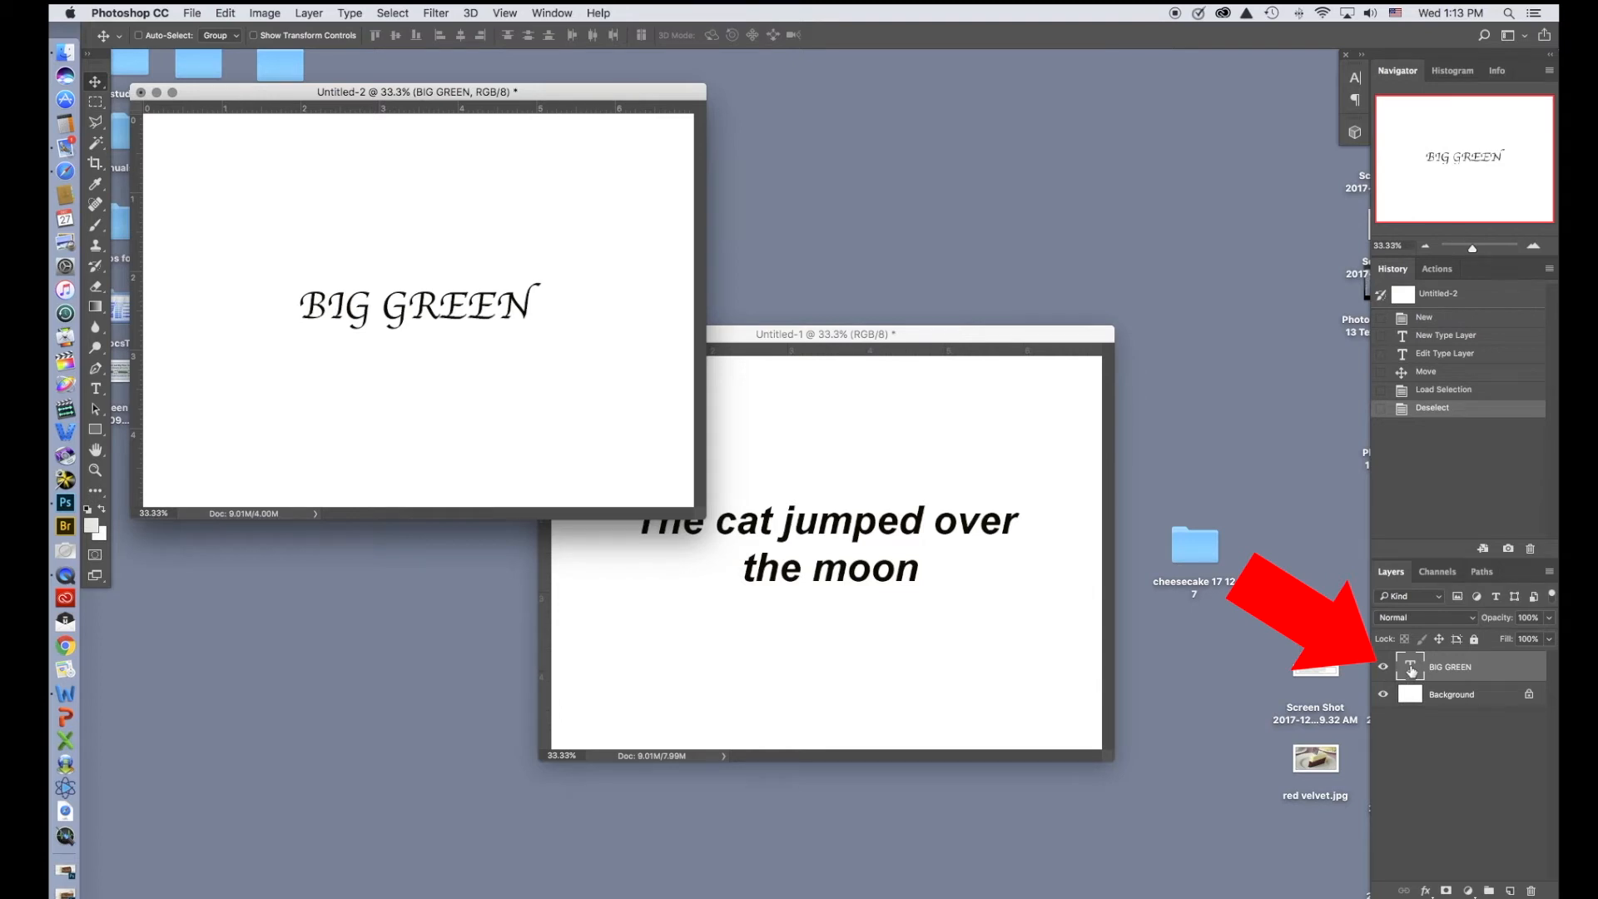
double_click(1409, 667)
key(super+c)
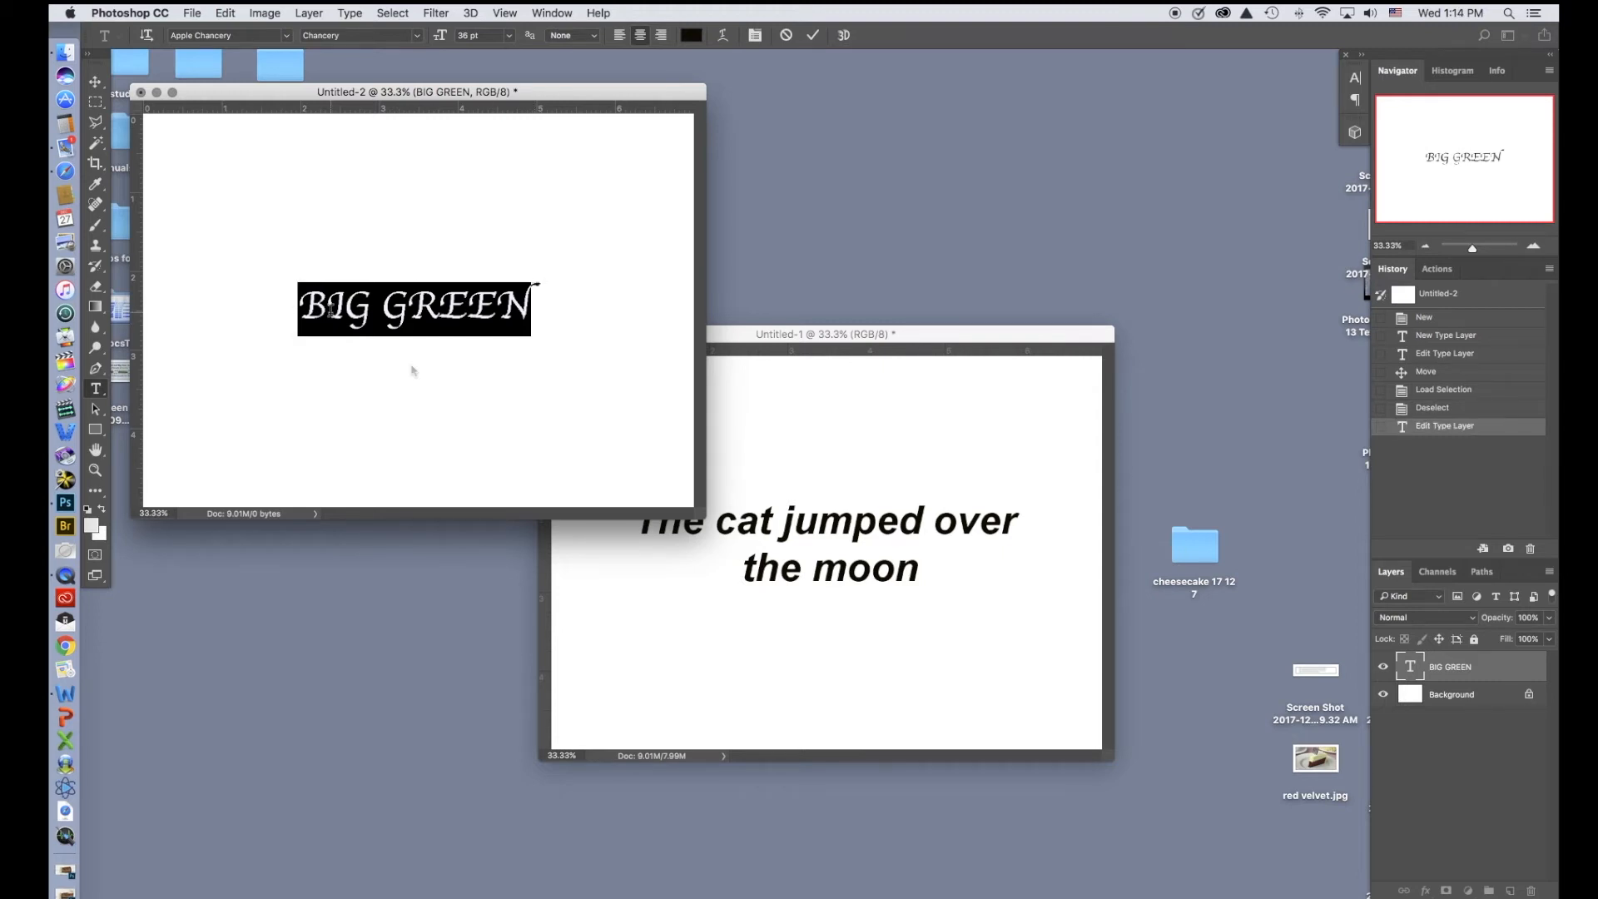
Step: Make the sentence in Untitled-1 editable and place the insertion point just before "moon"
click(849, 532)
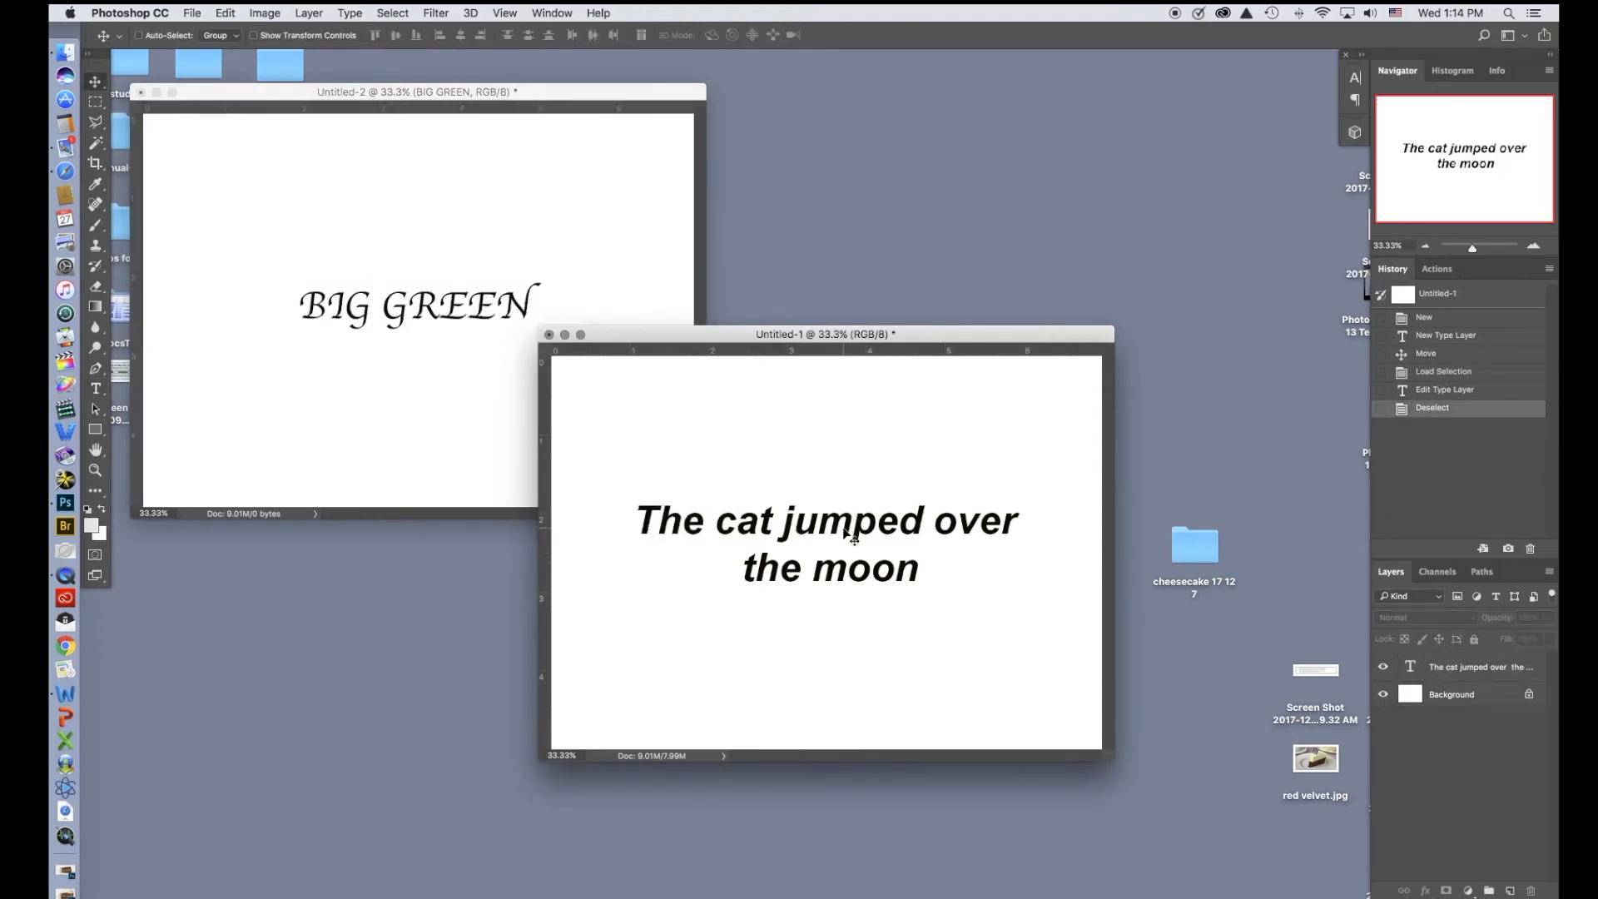
double_click(1410, 669)
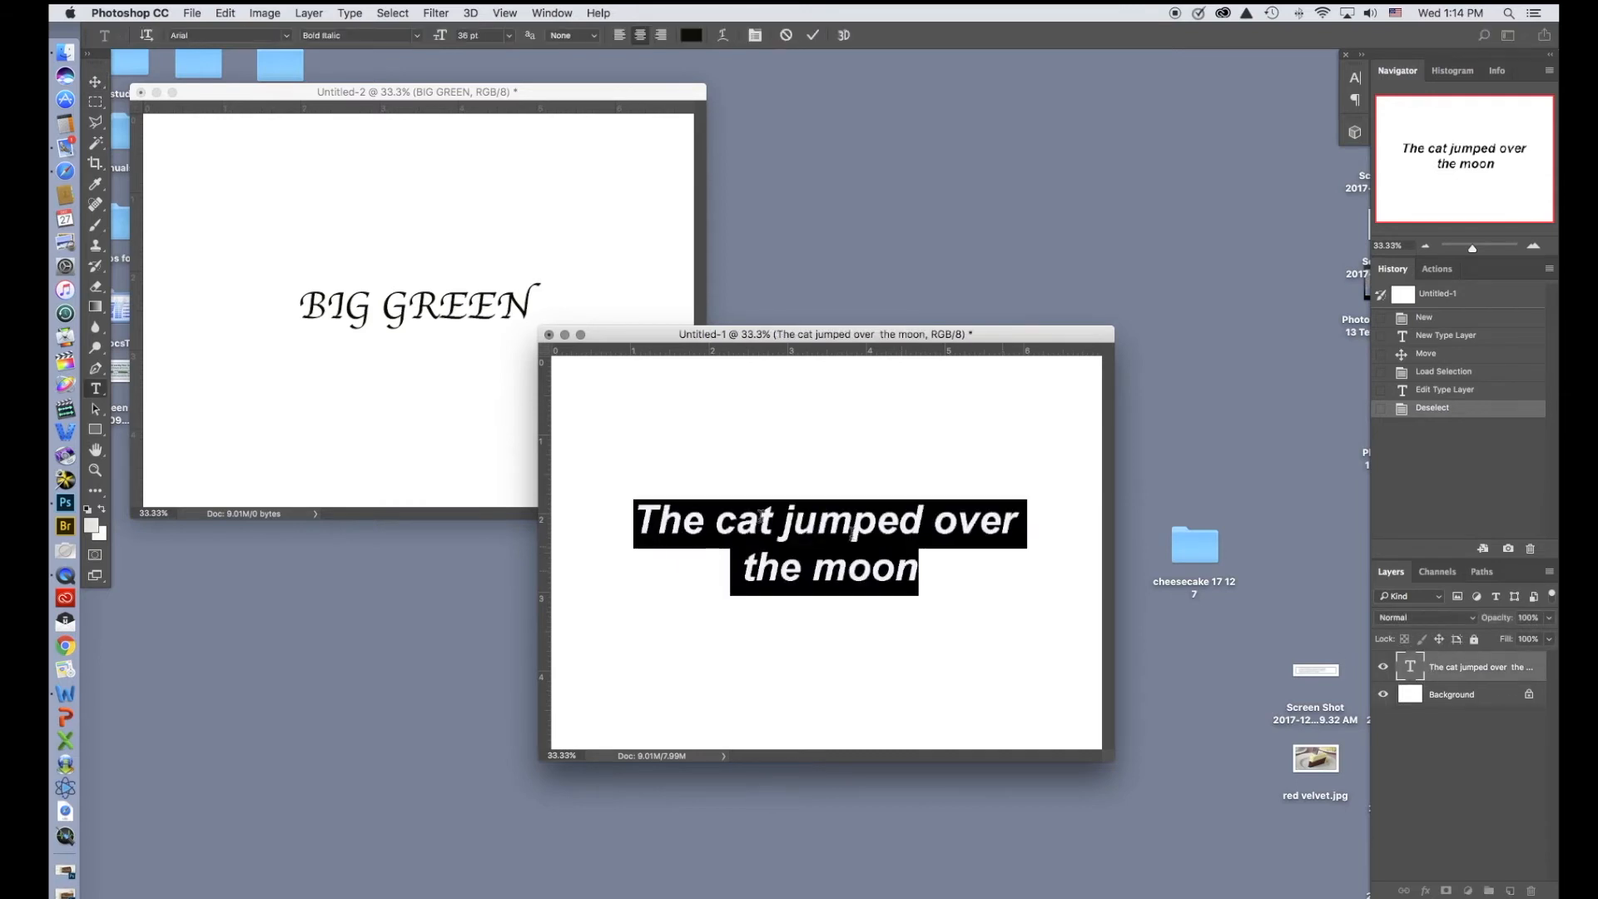
click(811, 571)
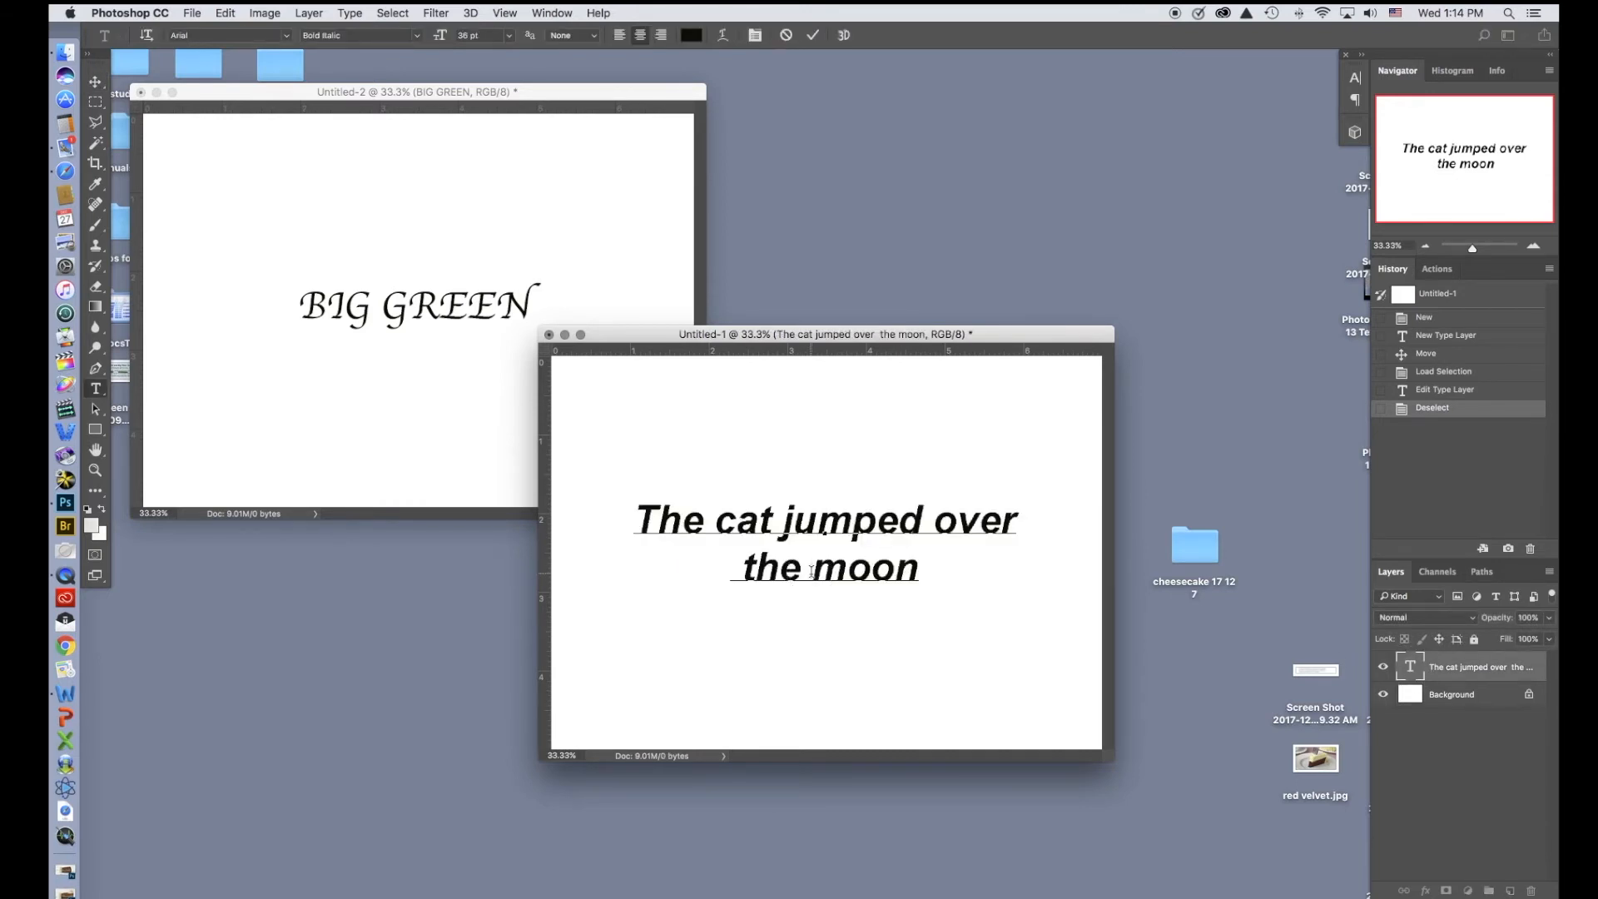
Step: Paste BIG GREEN with its original formatting before "moon", and undo the paste
key(super+v)
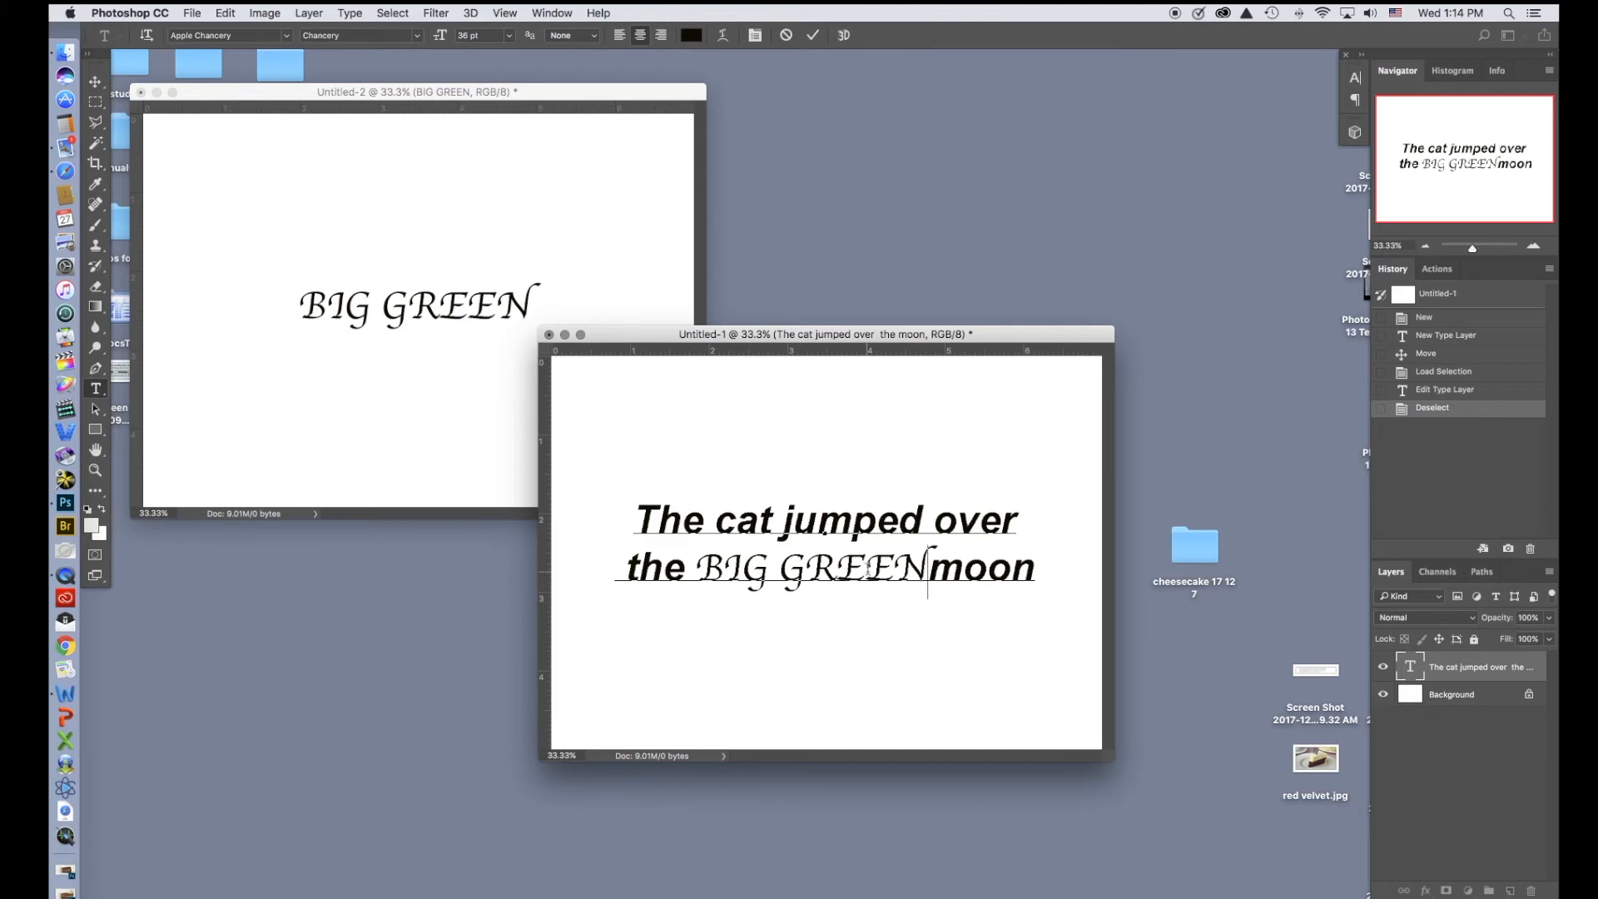
key(super+z)
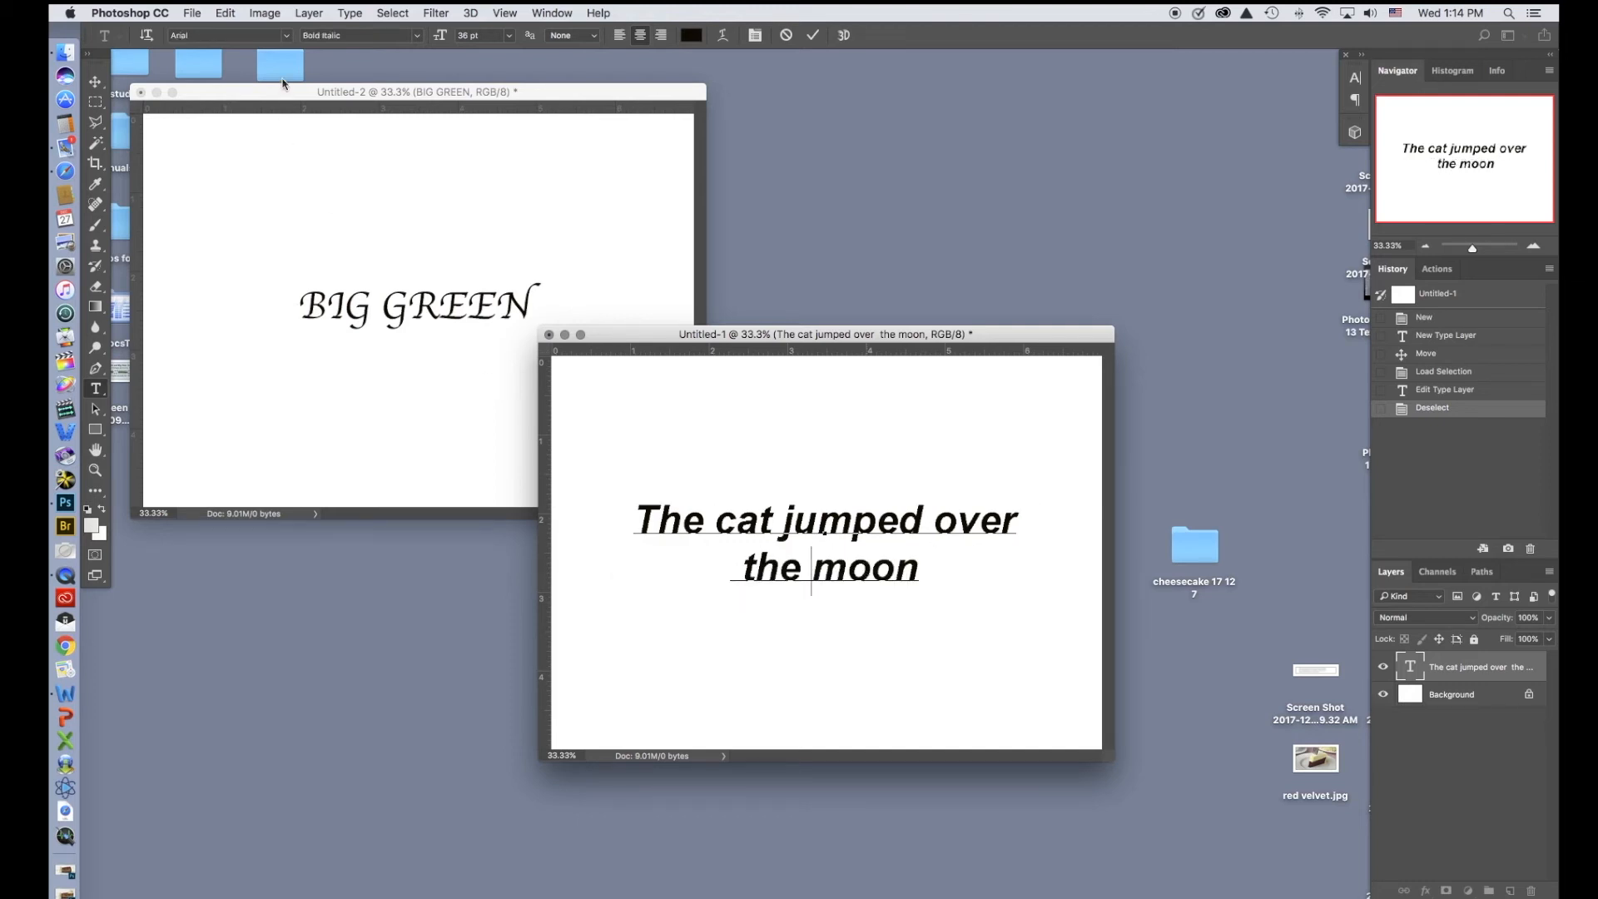
Step: Paste BIG GREEN without formatting before "moon" so it takes on the sentence's own font style
click(225, 14)
mouse_move(333, 171)
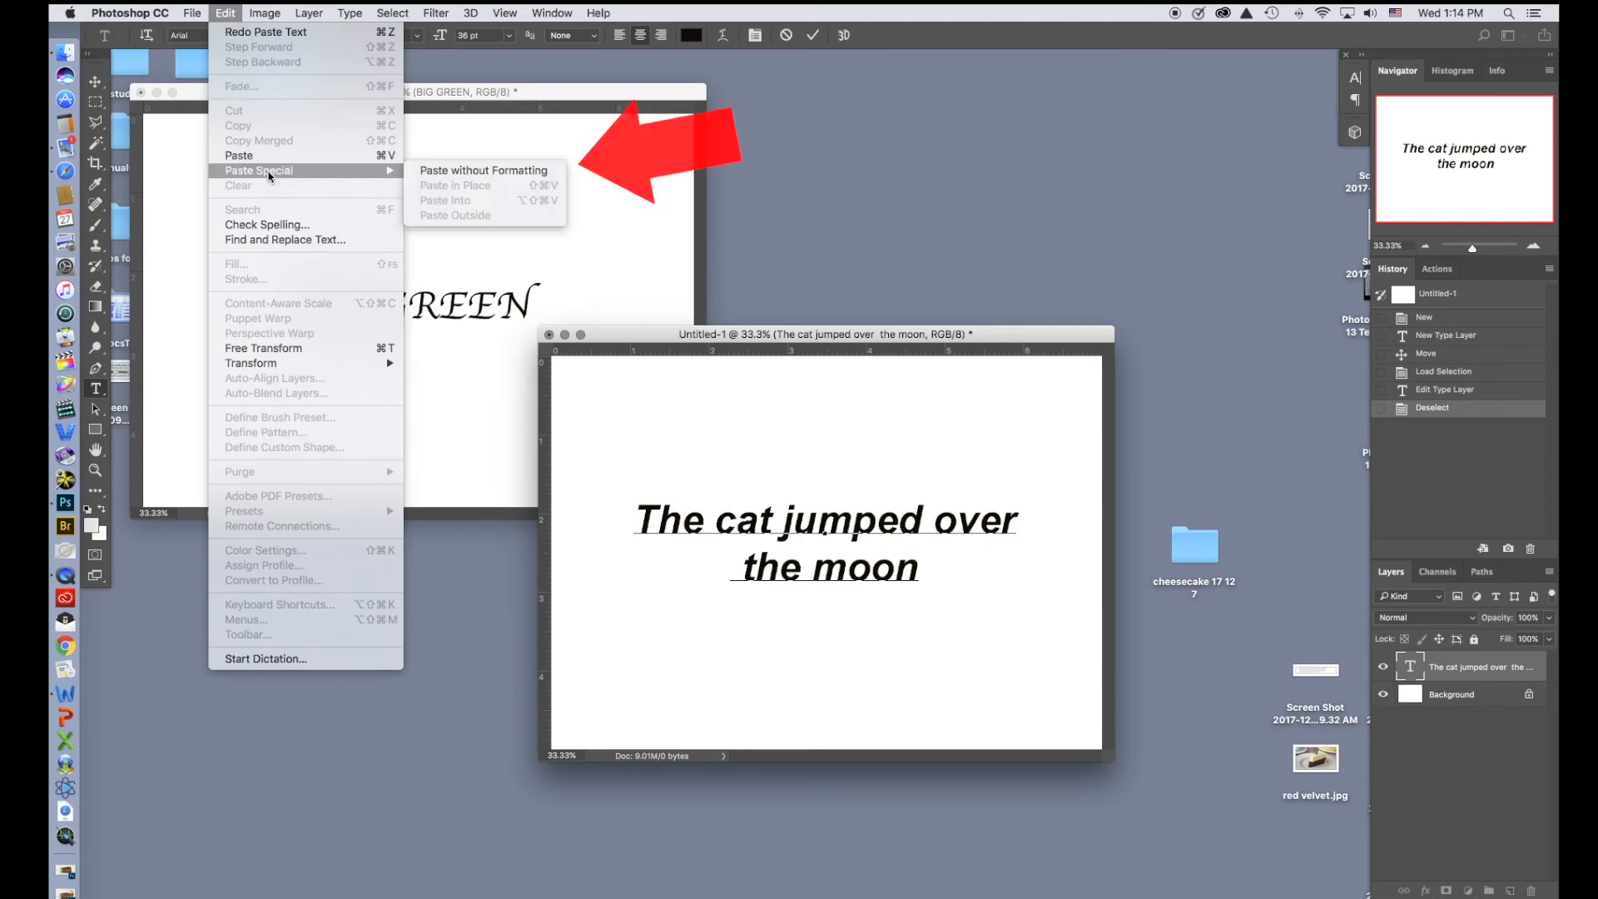
click(466, 172)
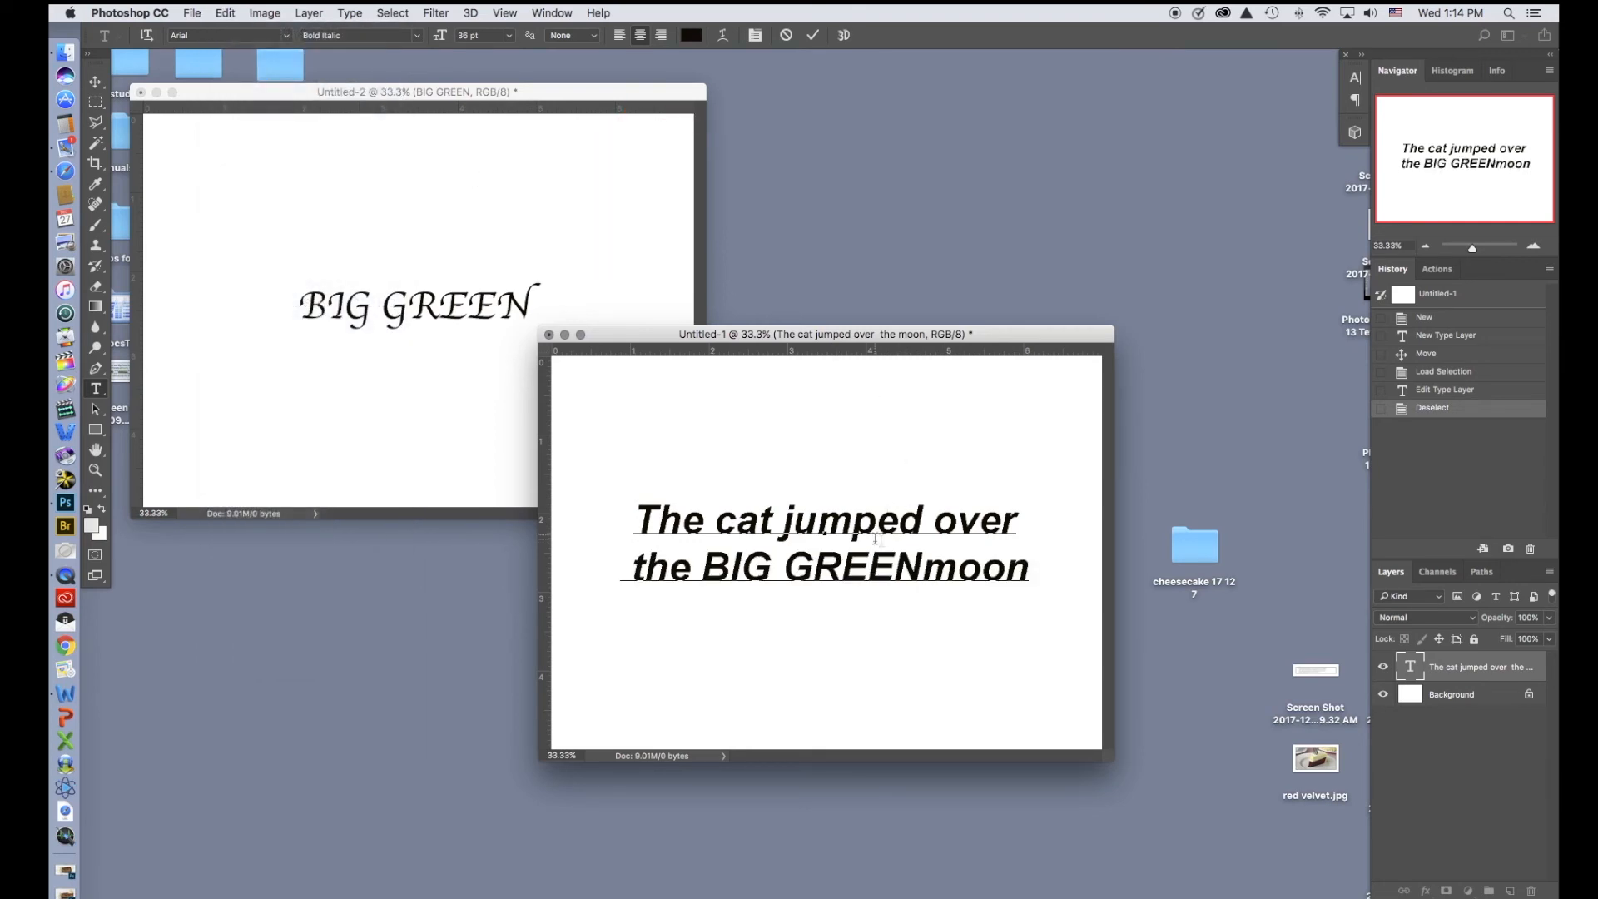